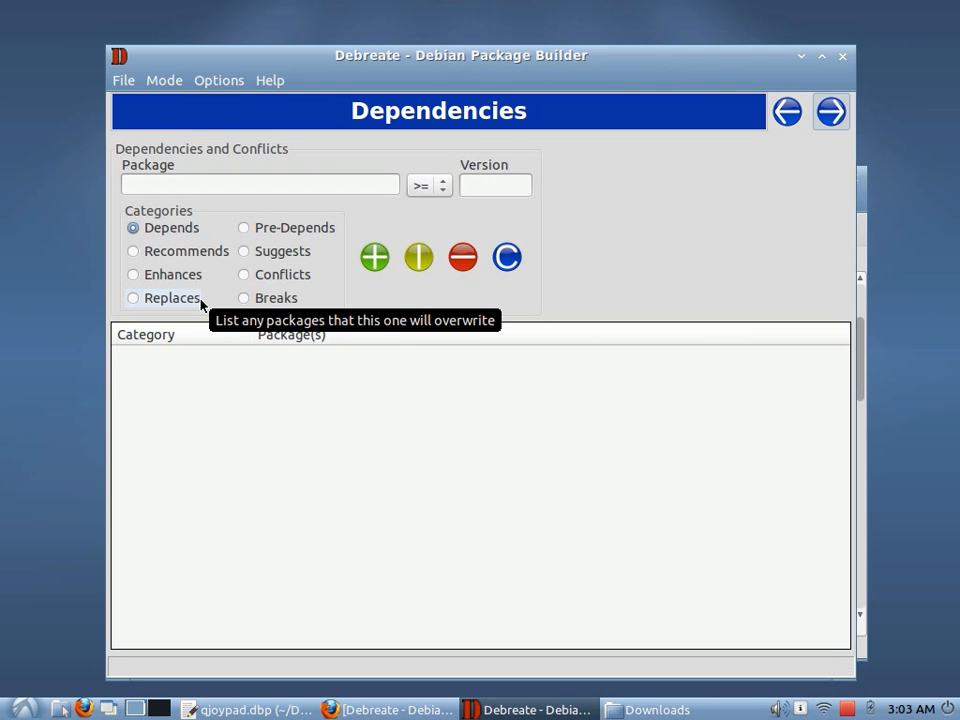
# Open the Debian Policy Manual reference on control files and read through the field syntax section
pyautogui.click(268, 82)
pyautogui.moveTo(285, 111)
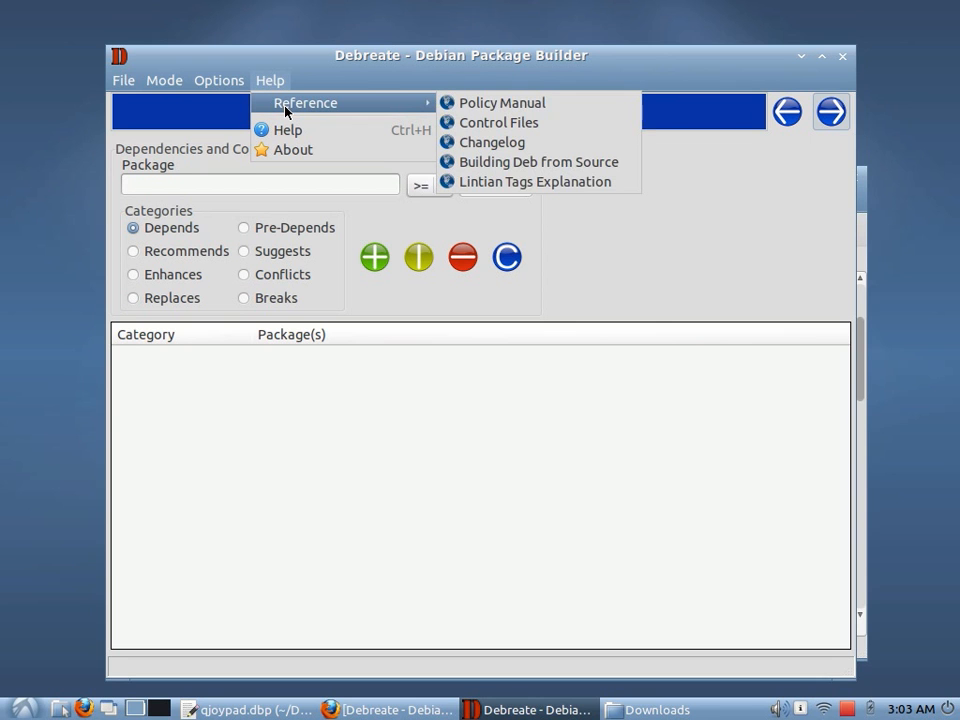
pyautogui.click(491, 125)
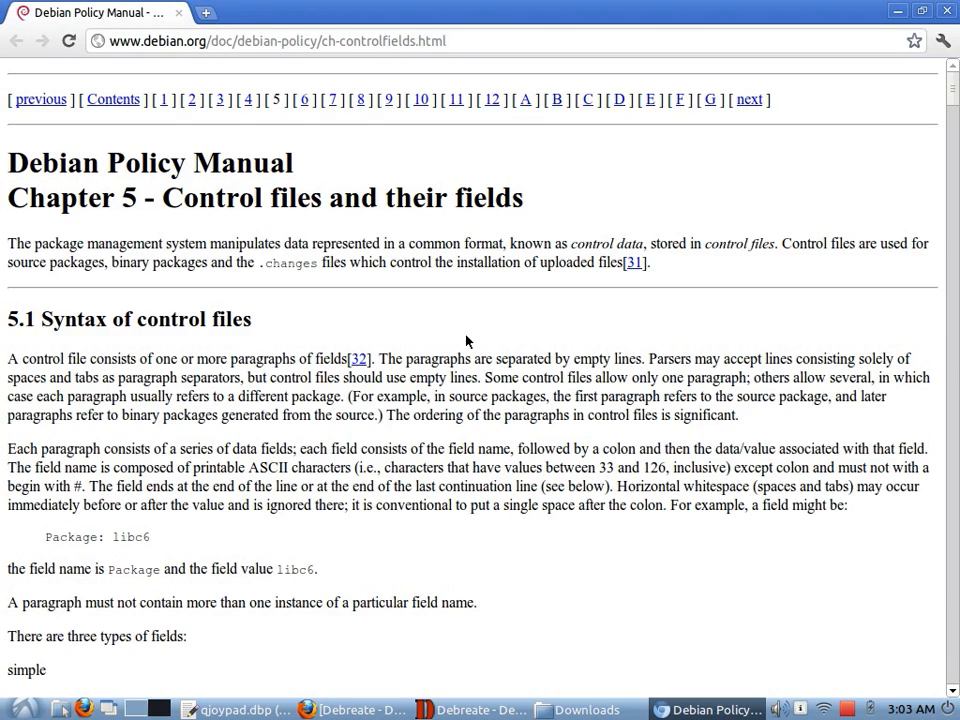
pyautogui.scroll(-8, 466, 341)
pyautogui.scroll(-2, 466, 341)
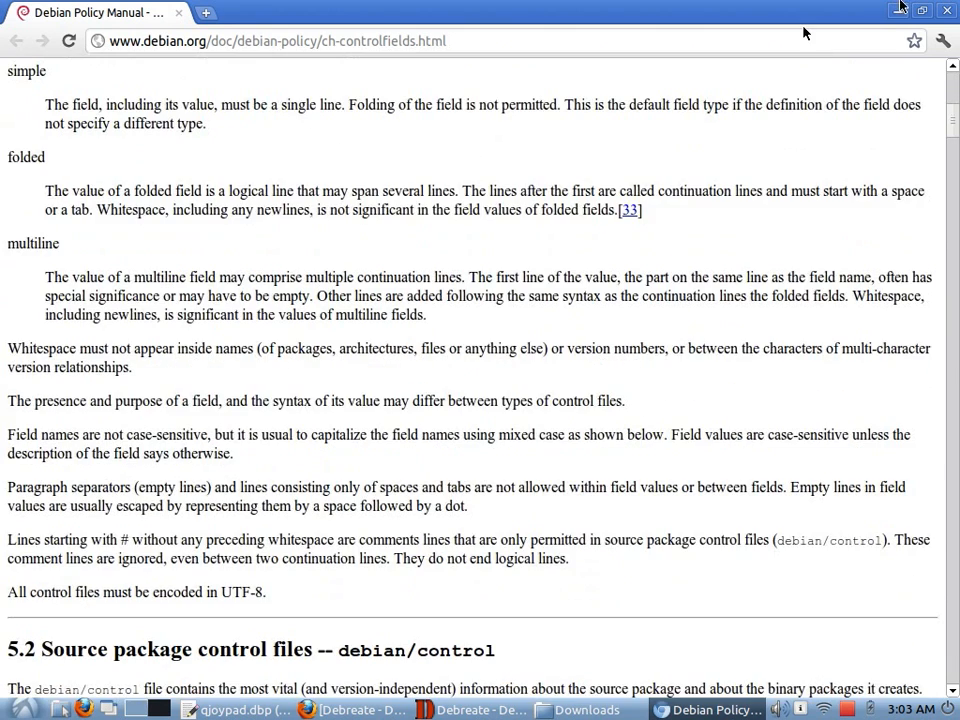
pyautogui.click(948, 12)
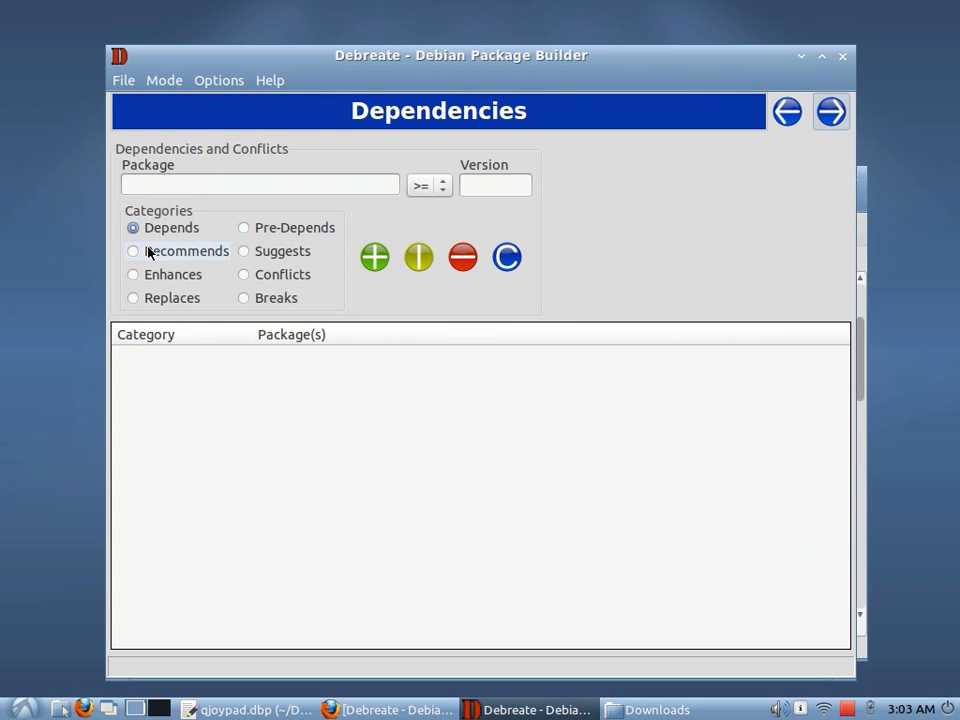
# Enter libqtgui4 as the package name, referring to the Depends line in qjoypad.dbp
pyautogui.moveTo(295, 252)
pyautogui.click(276, 186)
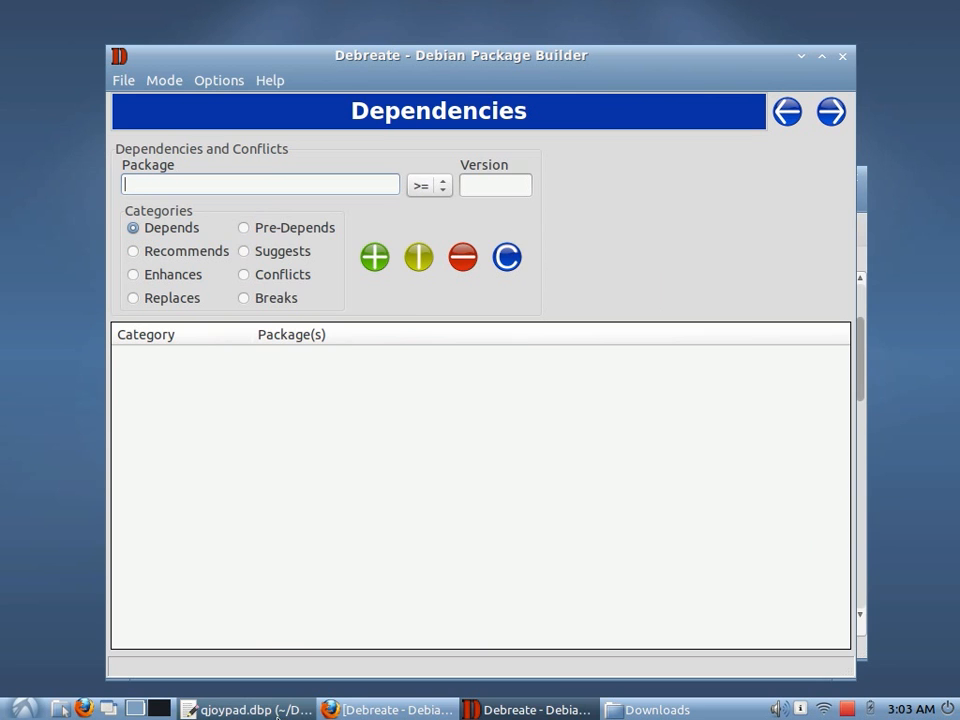
pyautogui.click(283, 707)
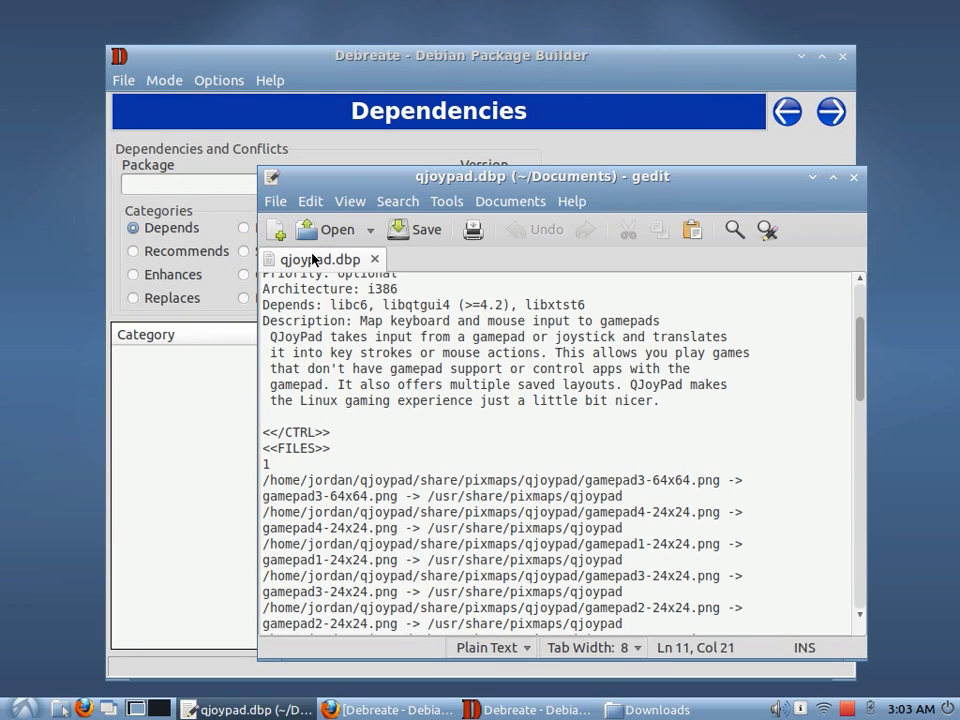
pyautogui.click(185, 184)
pyautogui.write('libq')
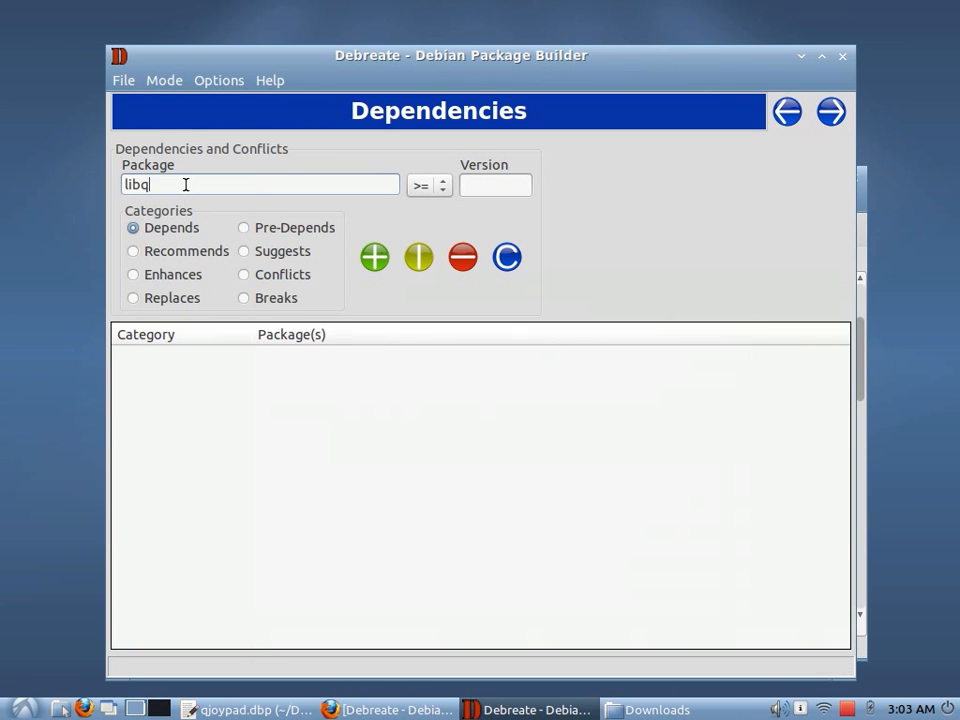
pyautogui.write('tgui4')
# Set the version to 4.2 with the >= operator and add libqtgui4 to the Depends list
pyautogui.click(267, 711)
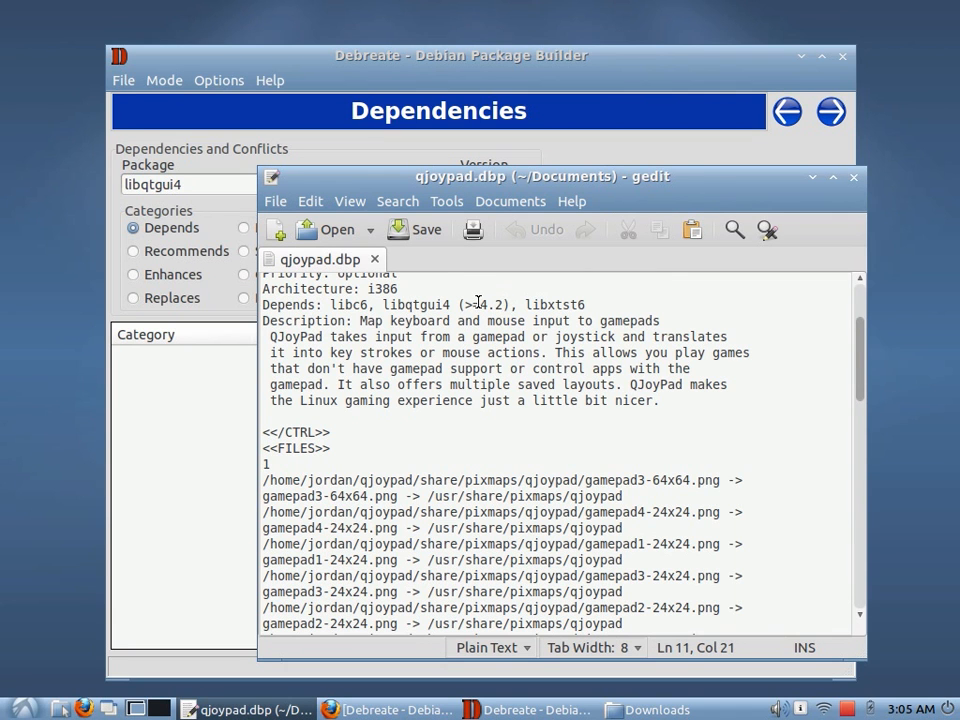
pyautogui.moveTo(480, 304); pyautogui.dragTo(504, 305)
pyautogui.click(489, 65)
pyautogui.click(483, 185)
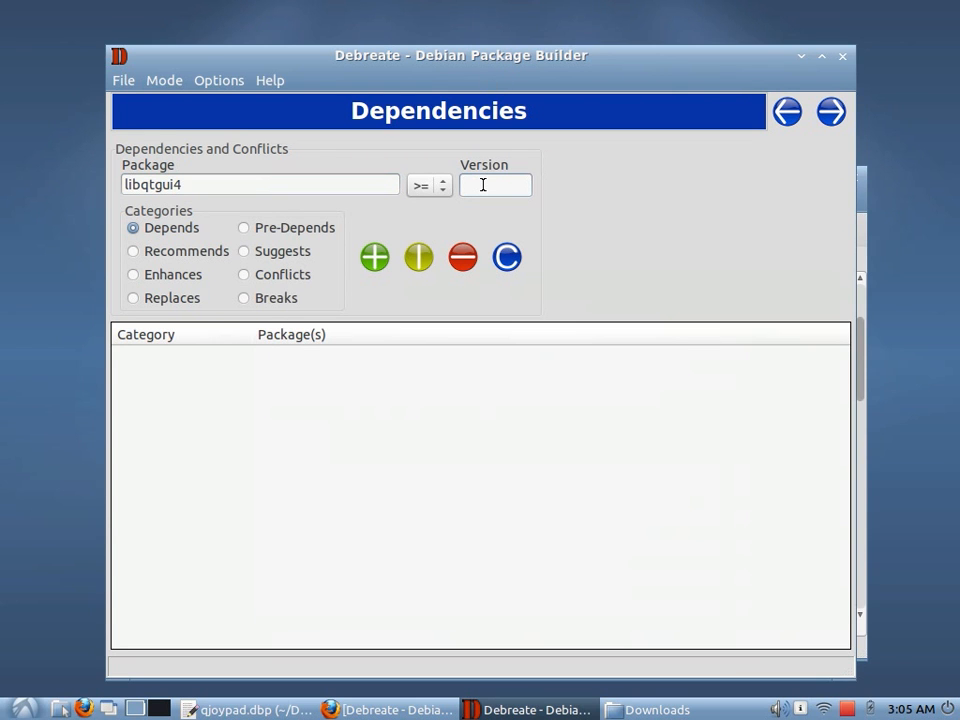
pyautogui.write('4.2')
pyautogui.click(448, 189)
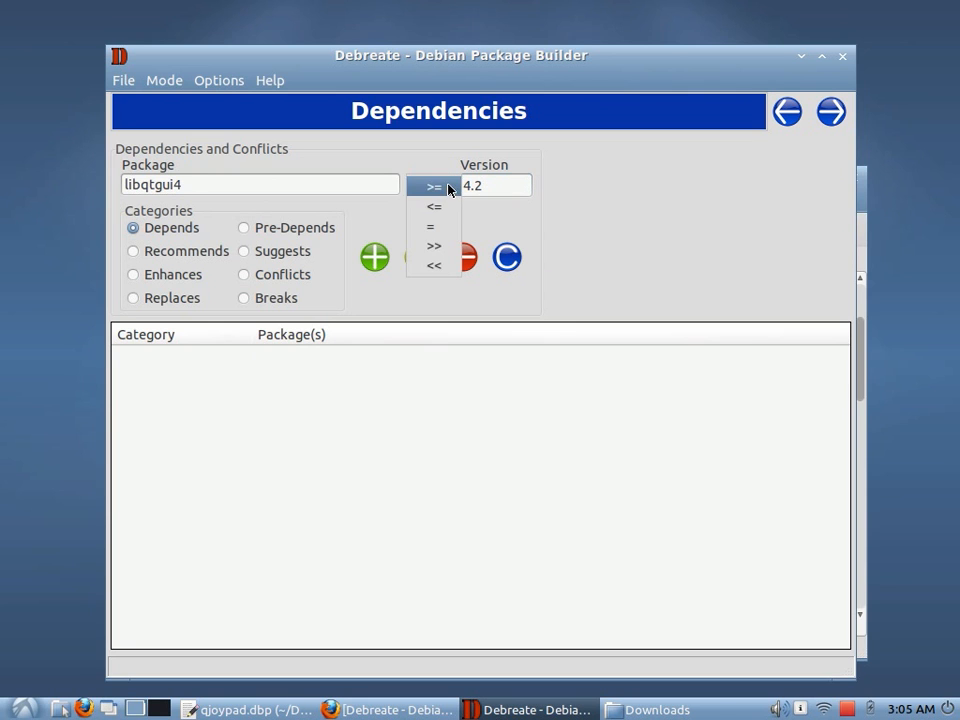
pyautogui.click(439, 223)
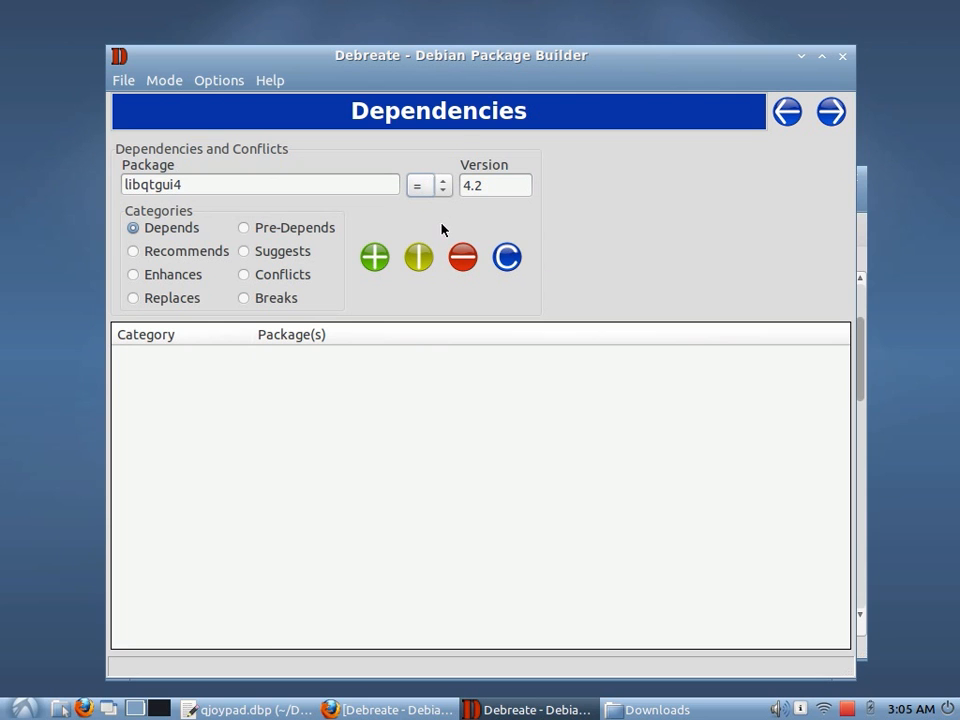
pyautogui.click(446, 186)
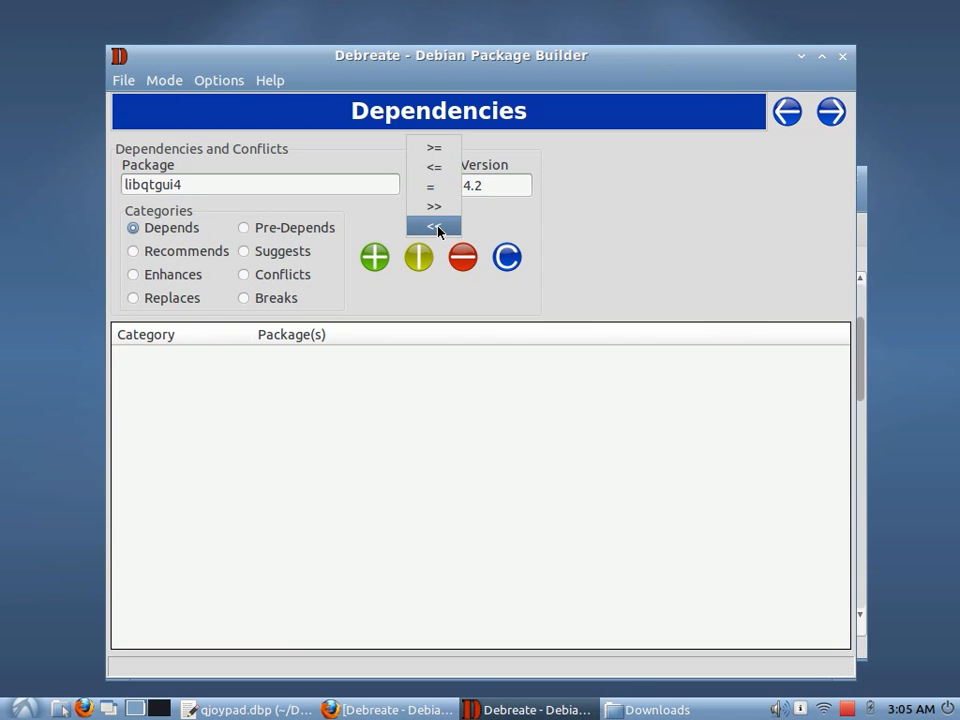
pyautogui.click(436, 147)
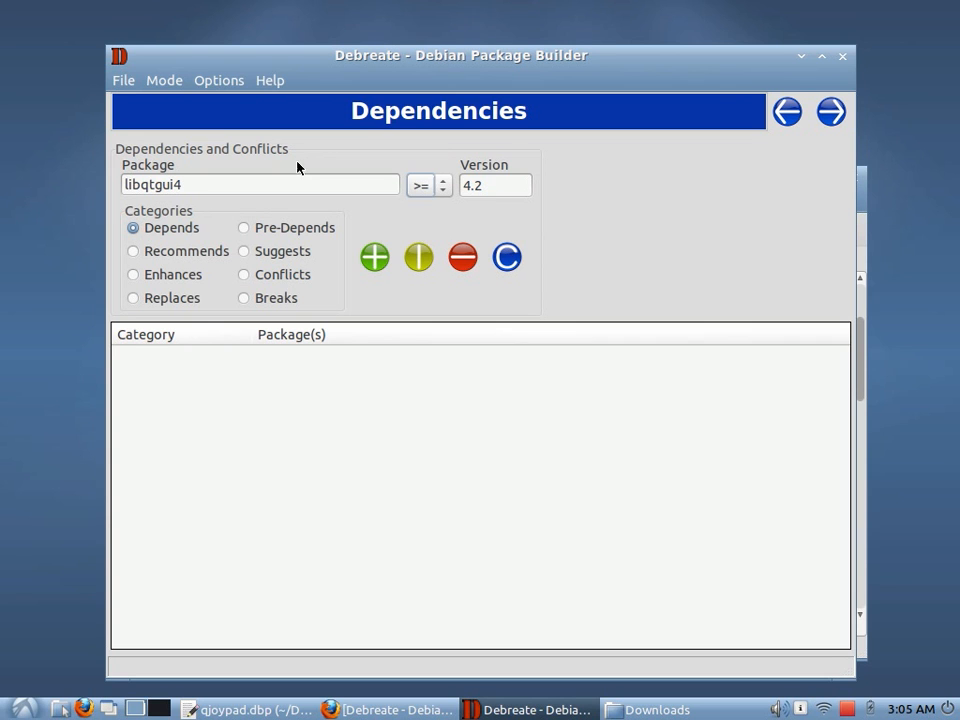
pyautogui.click(375, 259)
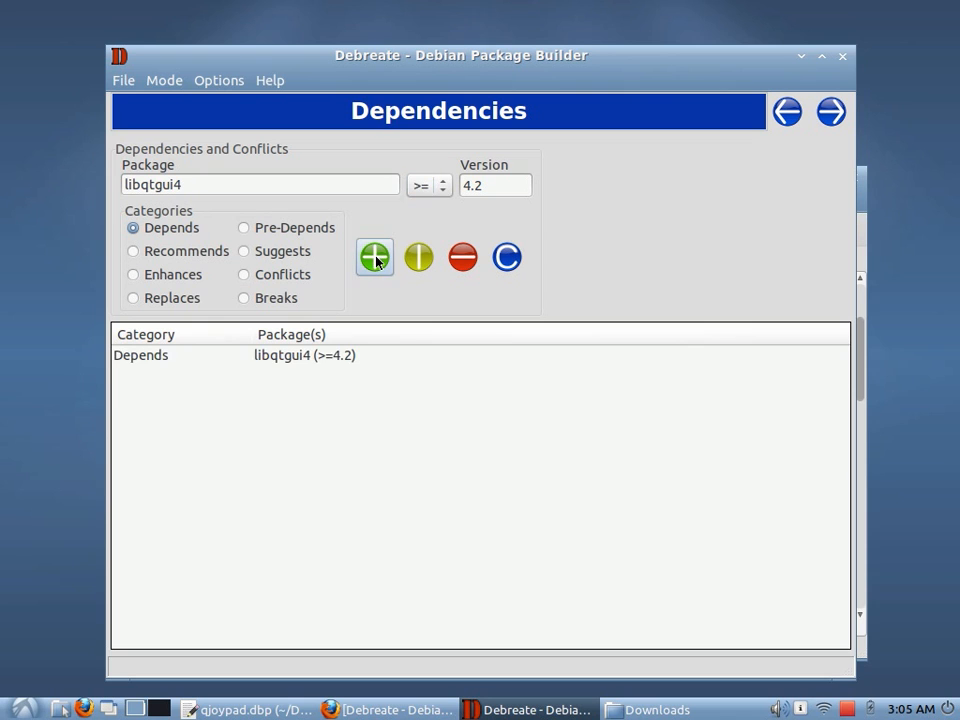
# Check the remaining dependencies listed in the qjoypad.dbp file
pyautogui.click(142, 362)
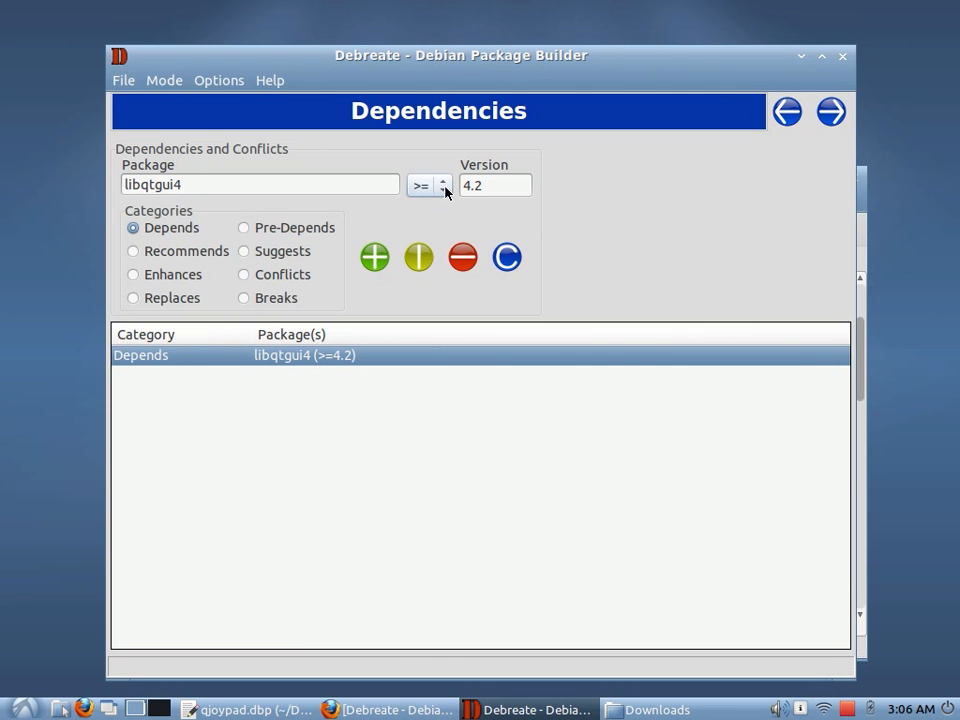
pyautogui.click(382, 708)
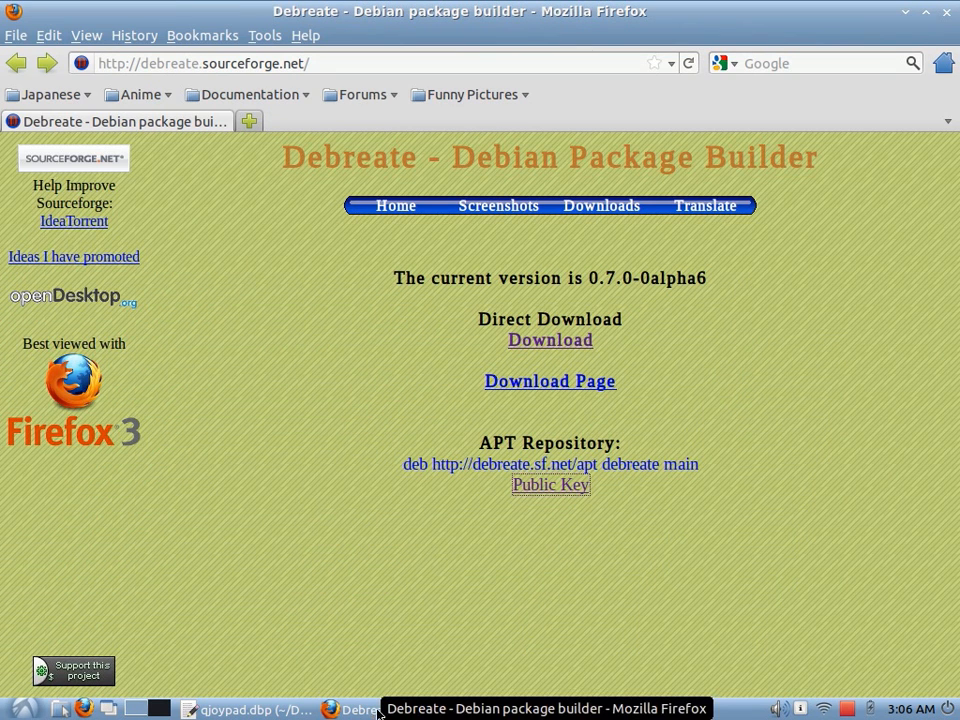
pyautogui.click(374, 710)
pyautogui.click(263, 712)
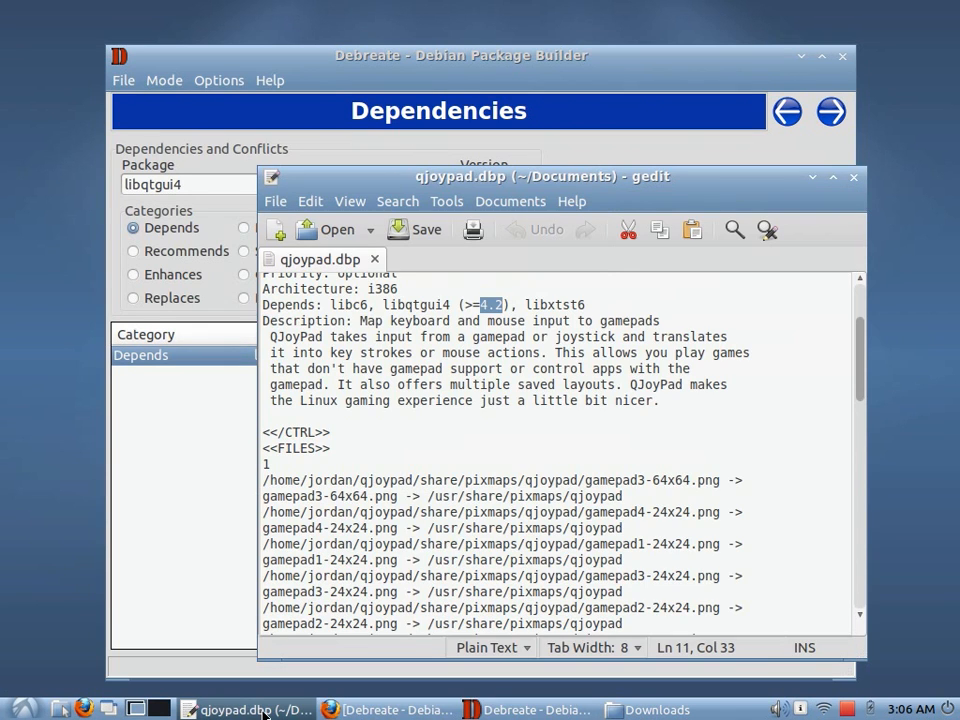
pyautogui.click(554, 302)
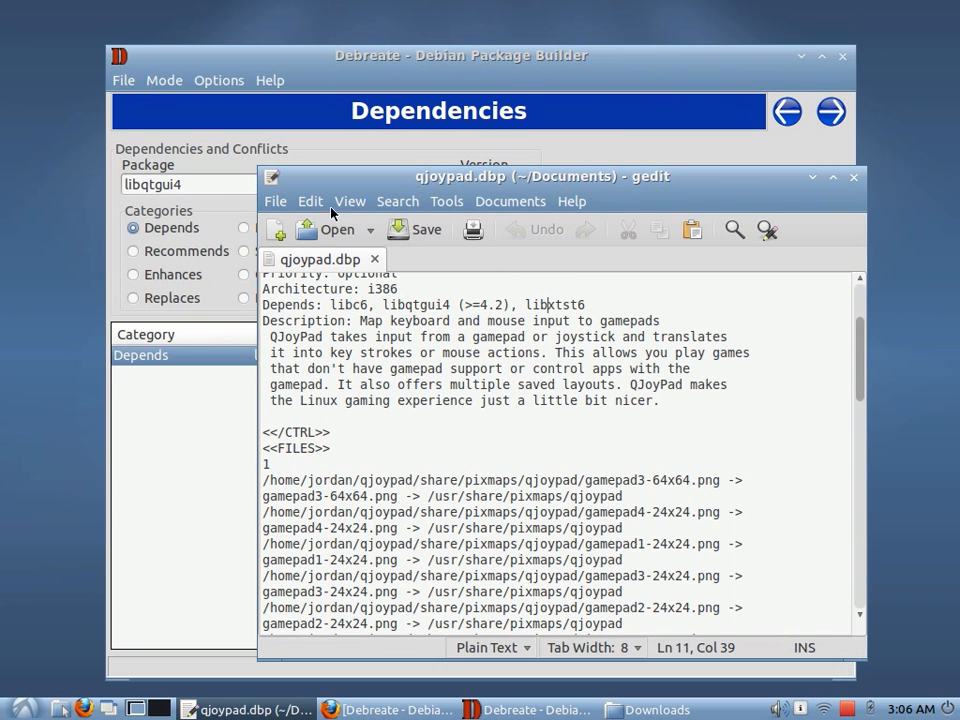
# Clear the version and add libxtst6 as a Depends package without a version constraint
pyautogui.click(208, 186)
pyautogui.click(491, 191)
pyautogui.press('BackSpace')
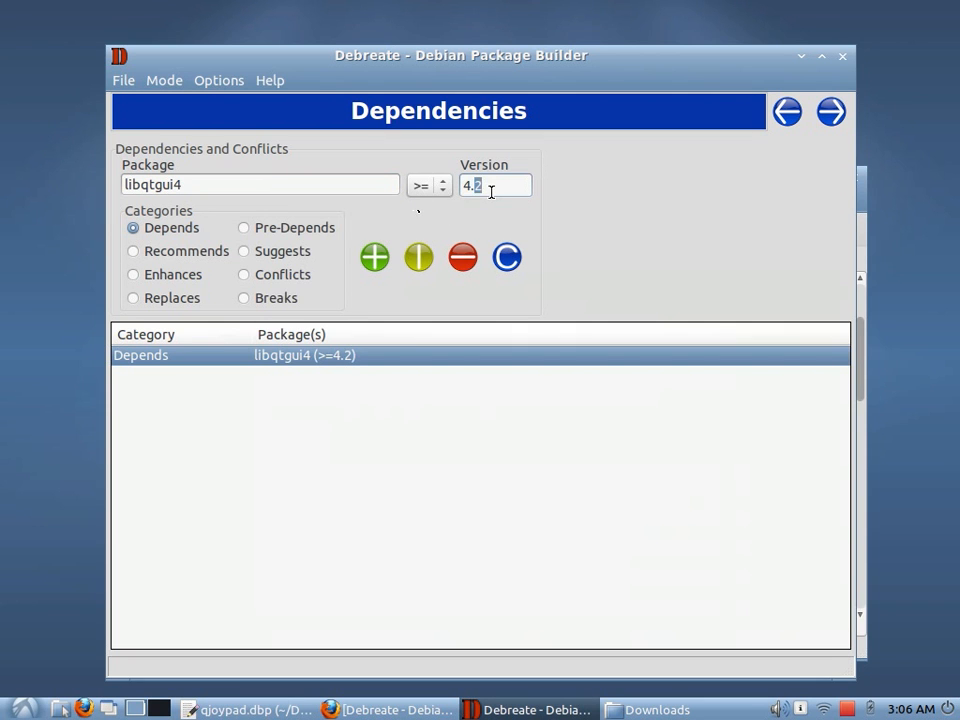
pyautogui.press('BackSpace')
pyautogui.press('BackSpace')
pyautogui.click(307, 186)
pyautogui.press('BackSpace')
pyautogui.press('BackSpace')
pyautogui.press('BackSpace')
pyautogui.press('BackSpace')
pyautogui.press('BackSpace')
pyautogui.press('BackSpace')
pyautogui.write('xtst6')
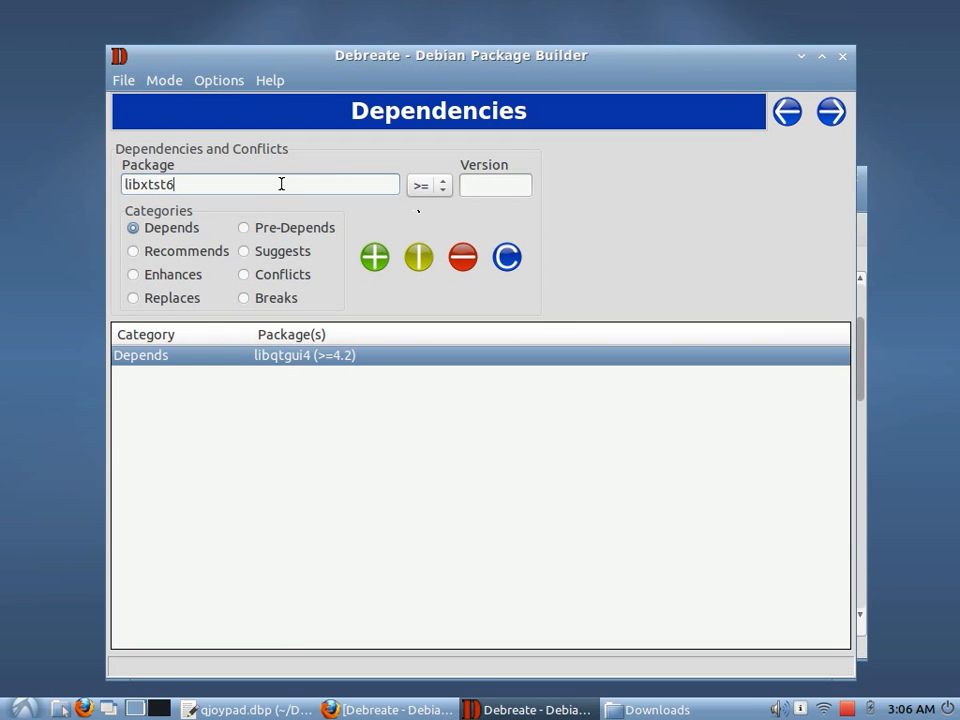
pyautogui.click(373, 260)
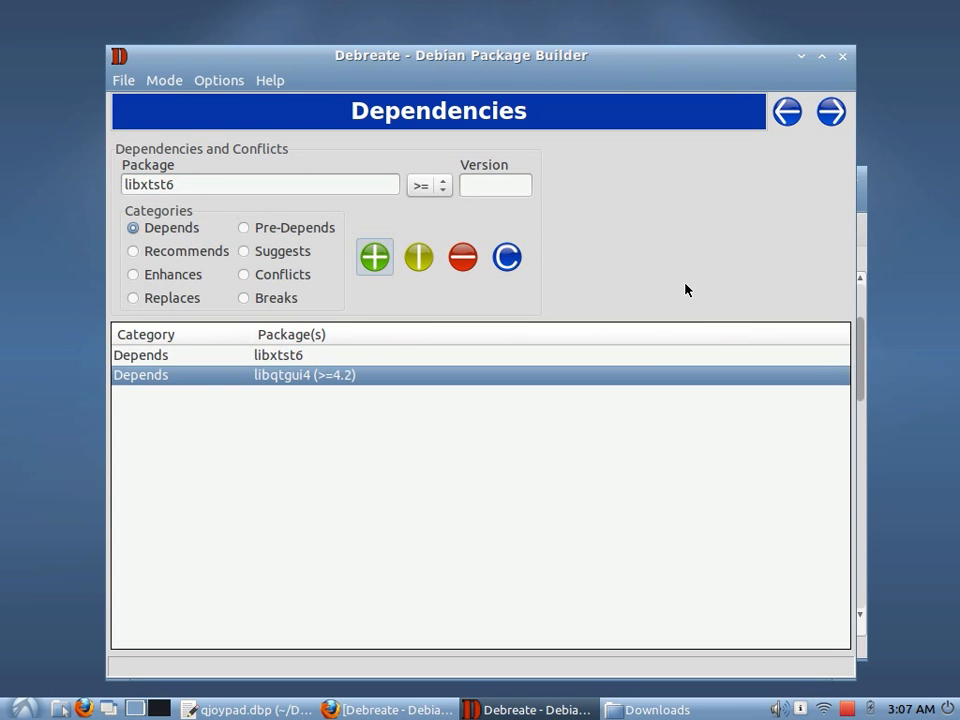
# Examine the libc6 entry on the Depends line of qjoypad.dbp
pyautogui.click(862, 207)
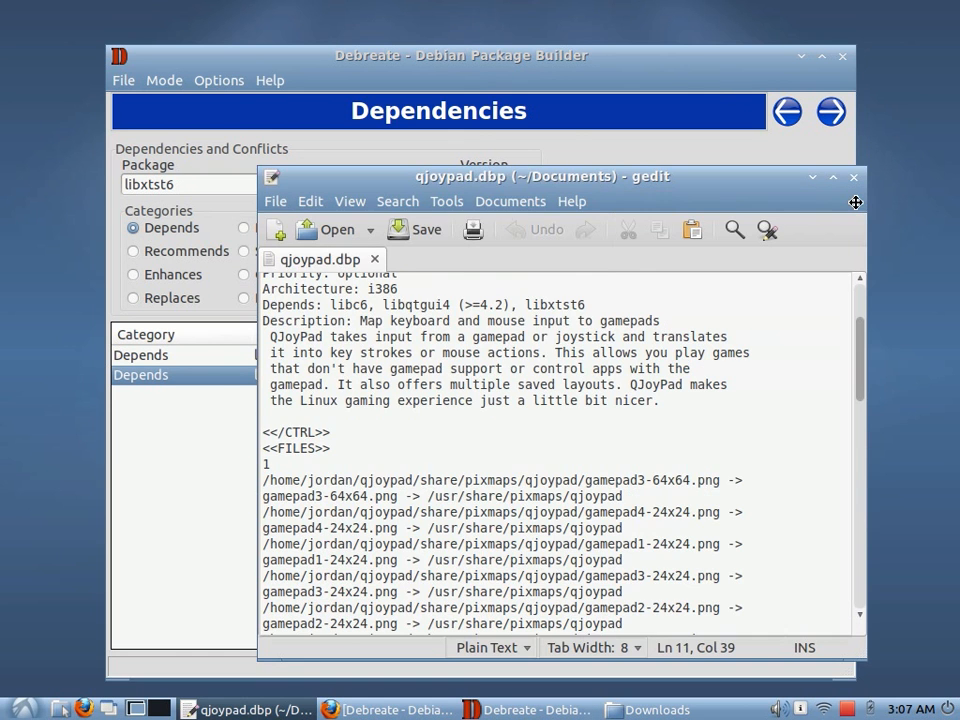
pyautogui.moveTo(855, 202); pyautogui.dragTo(729, 186)
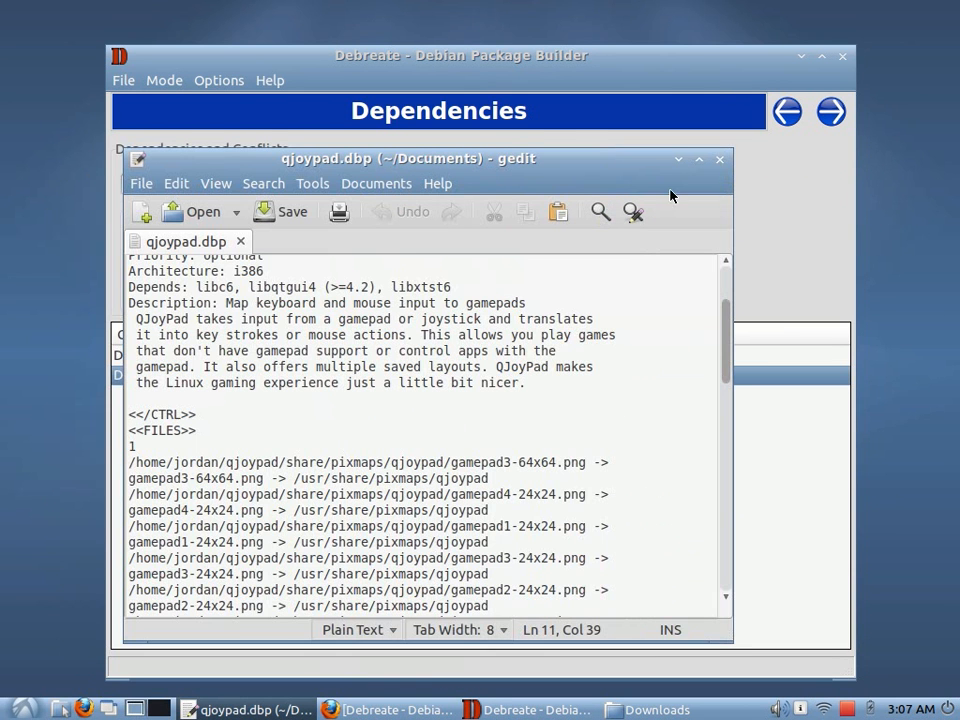
pyautogui.doubleClick(228, 287)
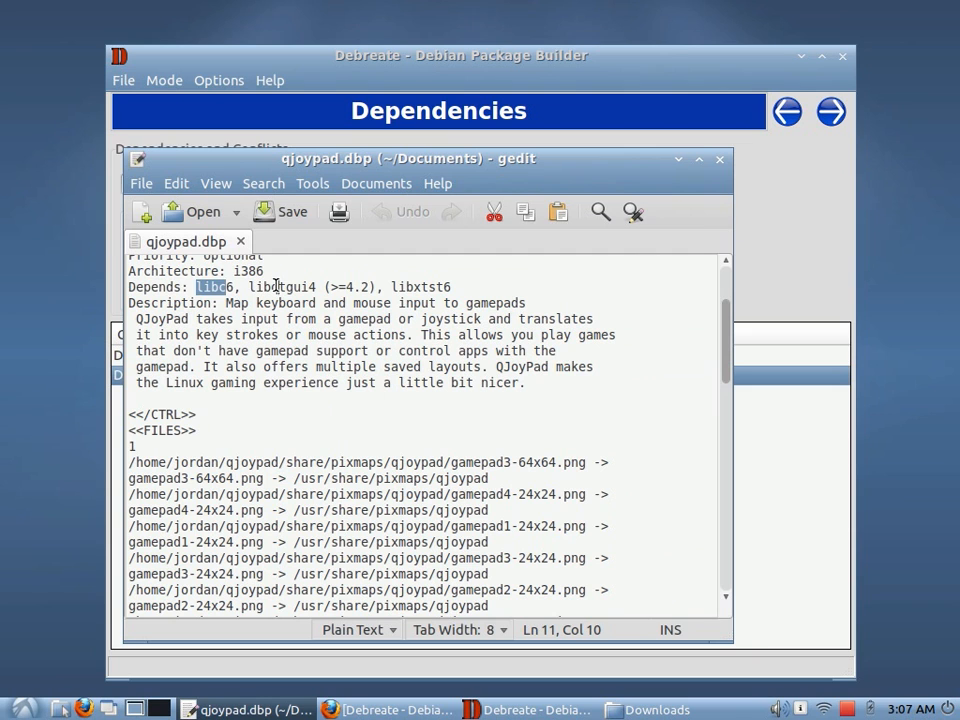
pyautogui.click(275, 287)
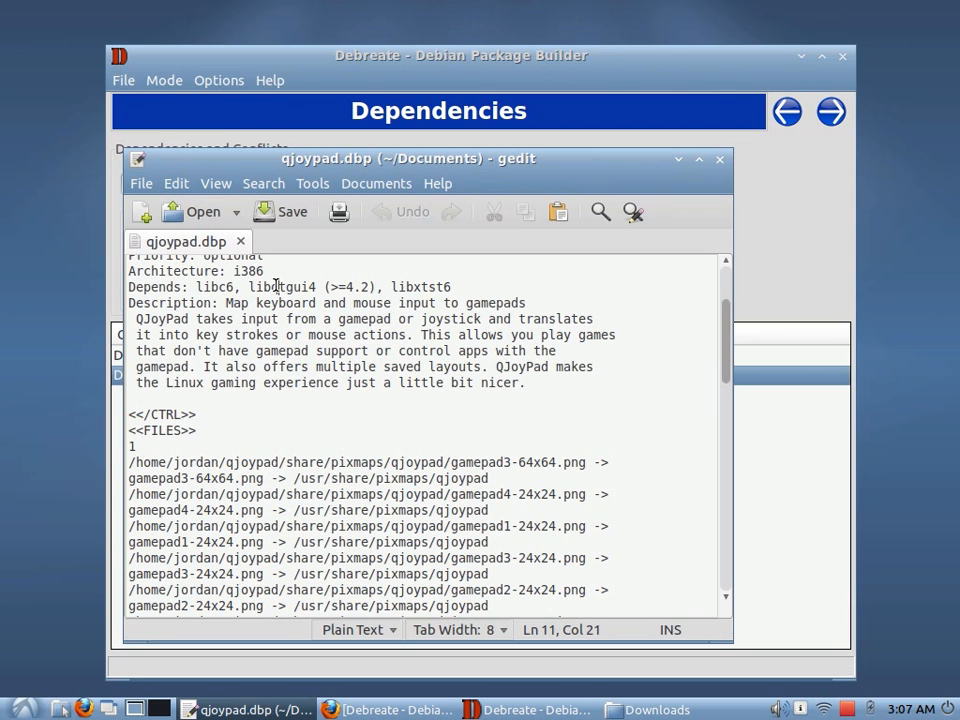
pyautogui.click(215, 287)
pyautogui.moveTo(221, 287); pyautogui.dragTo(198, 287)
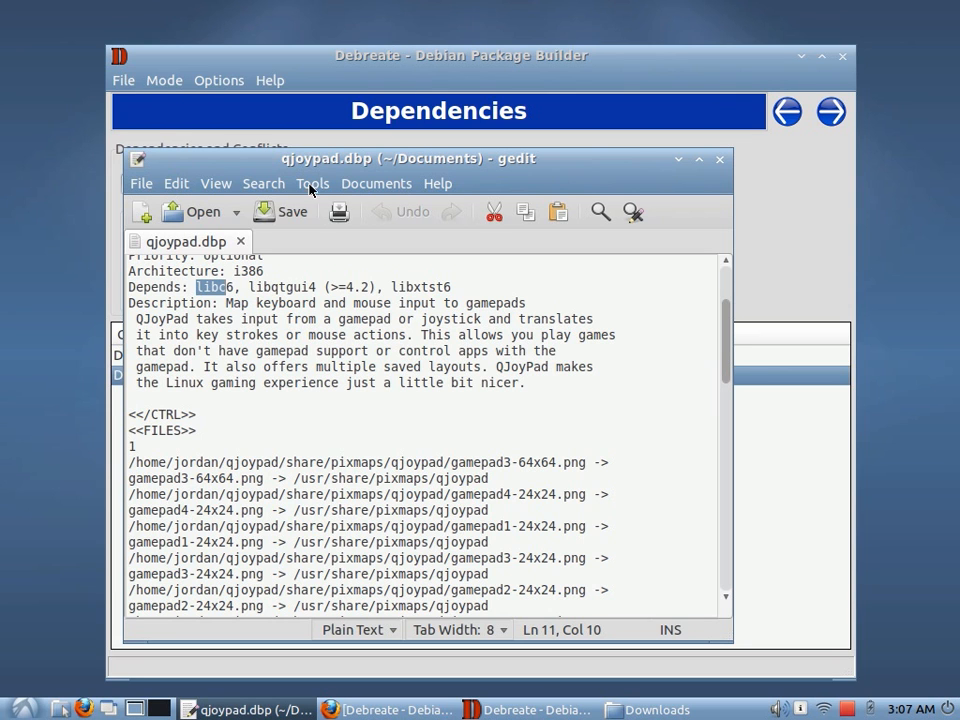
pyautogui.click(411, 66)
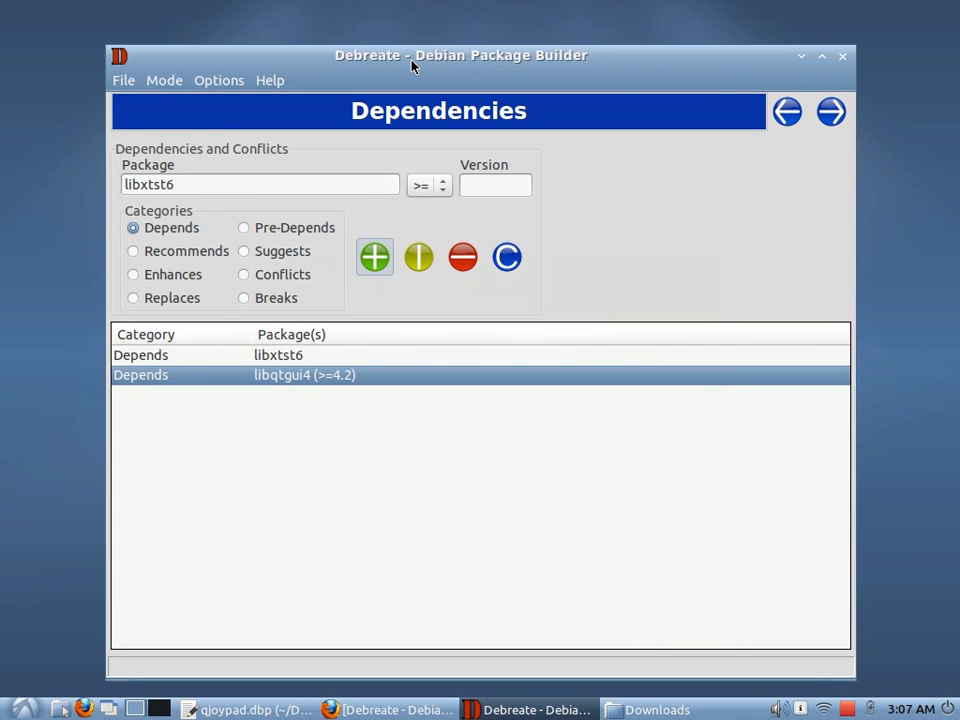
# Replace the package name with libc6 and add it to the Depends list
pyautogui.click(237, 181)
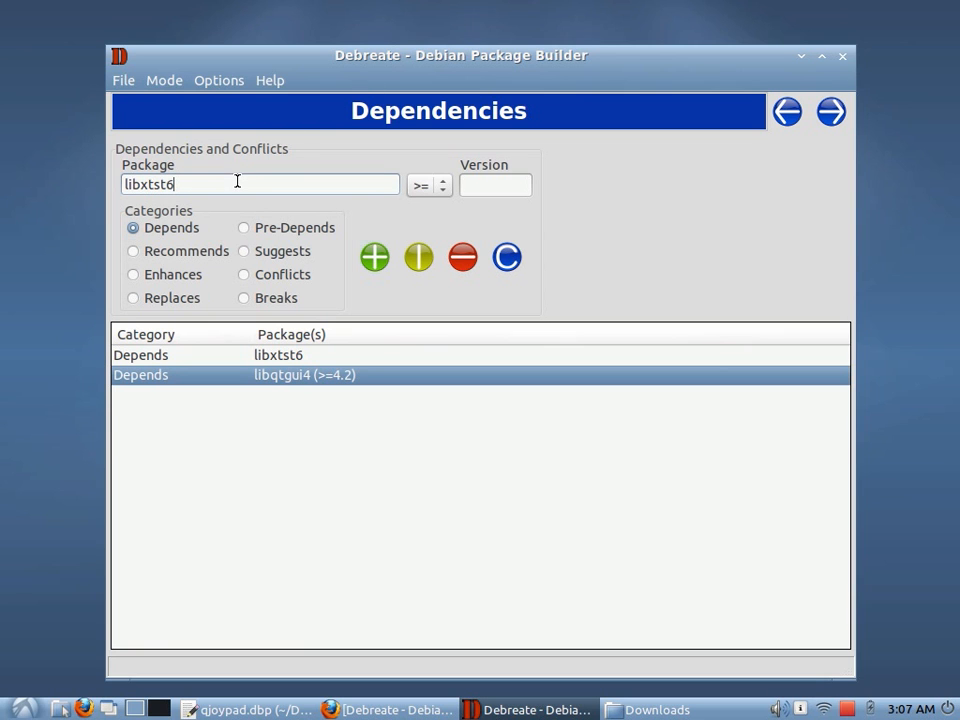
pyautogui.moveTo(221, 181); pyautogui.dragTo(107, 181)
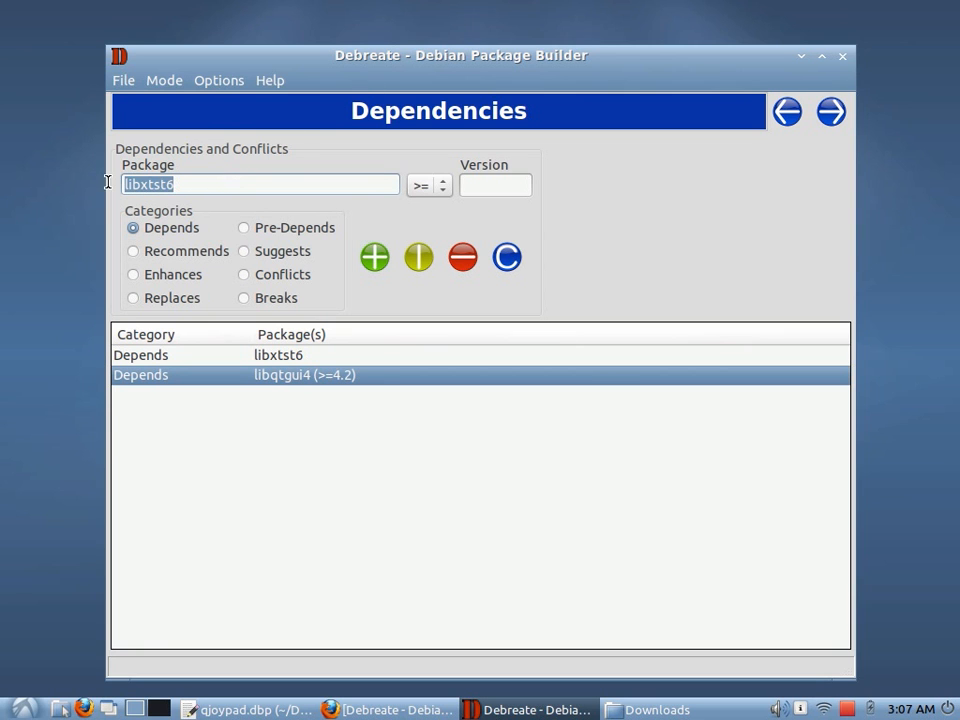
pyautogui.write('libc6')
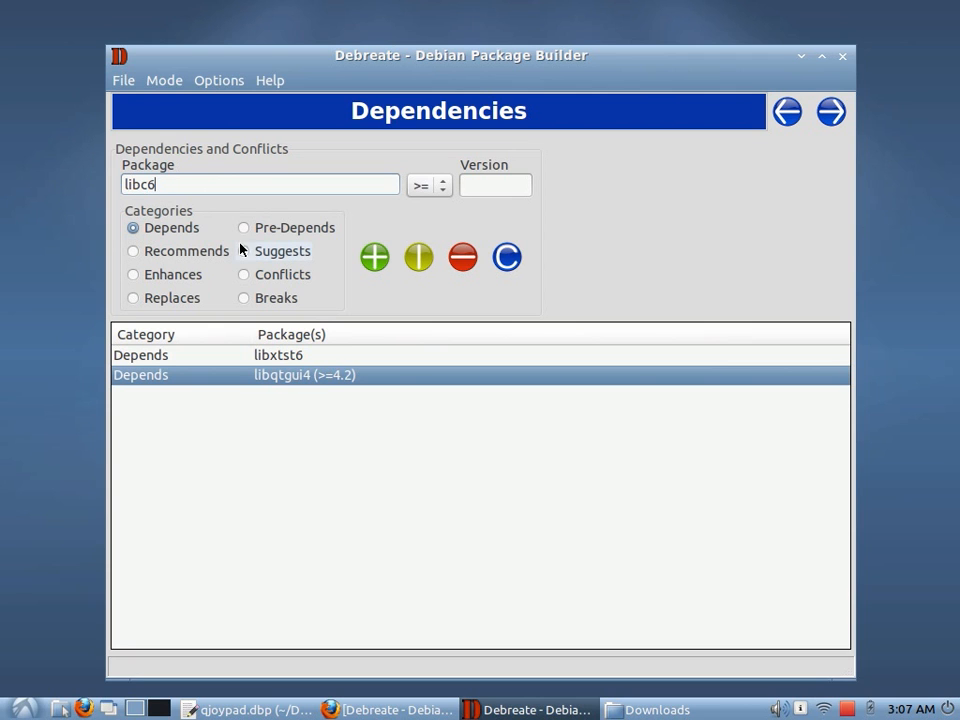
pyautogui.click(373, 263)
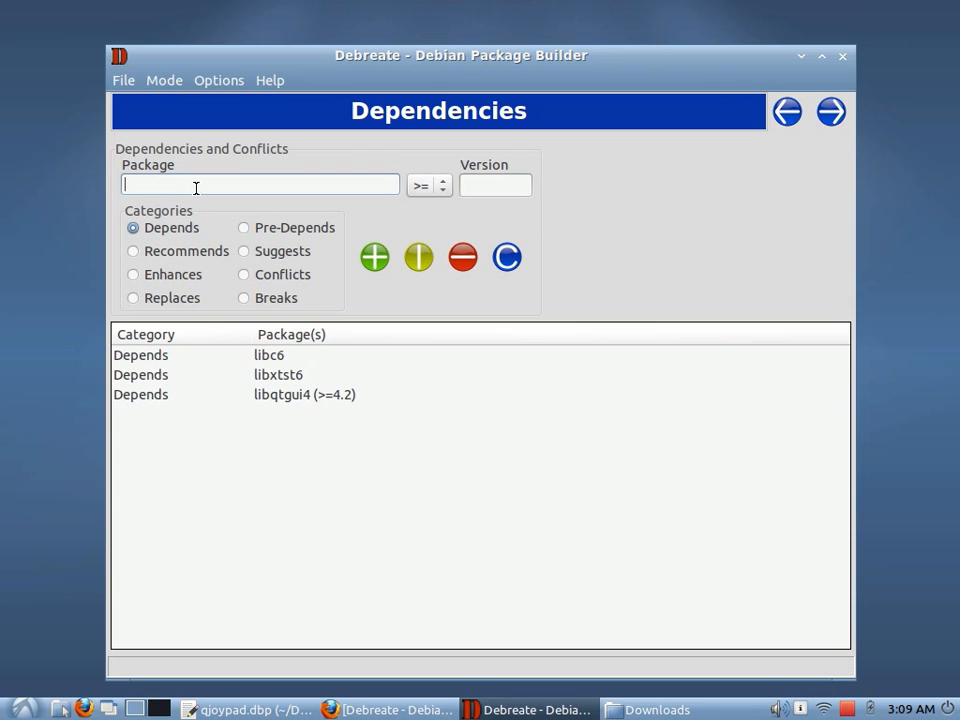
# Add python as a Depends entry and remove it again from the list
pyautogui.write('python')
pyautogui.press('Return')
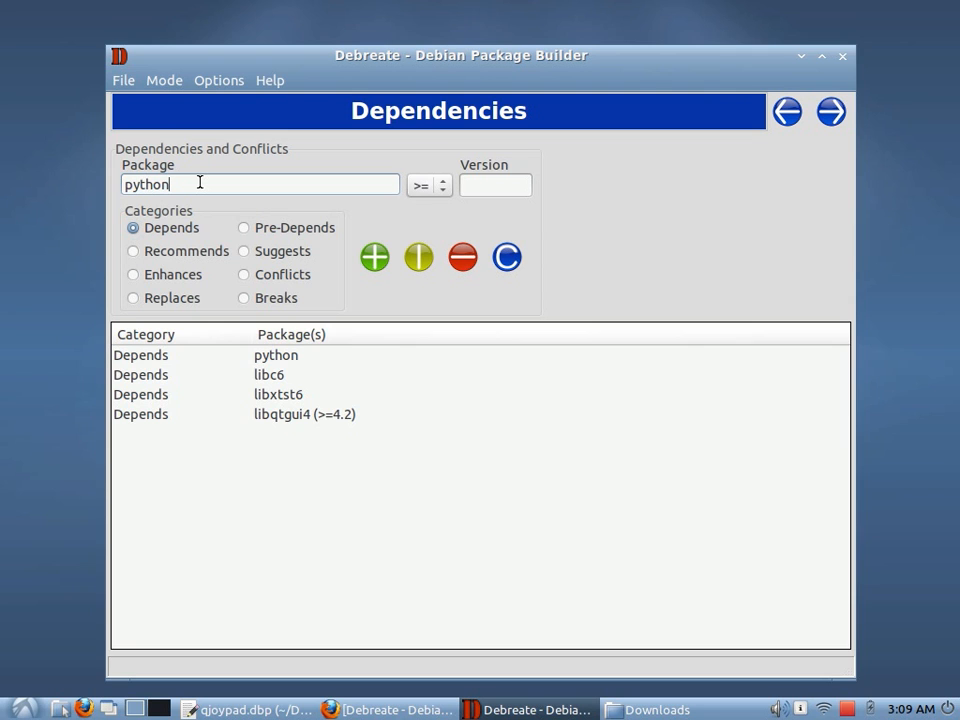
pyautogui.write('3')
pyautogui.click(178, 357)
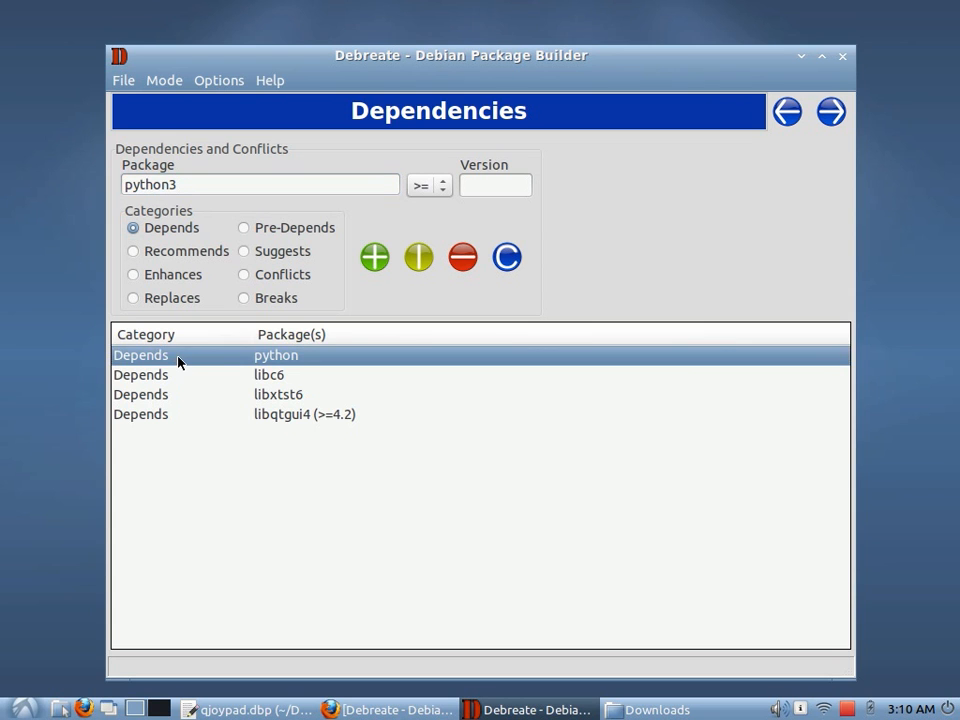
pyautogui.click(424, 268)
pyautogui.click(462, 259)
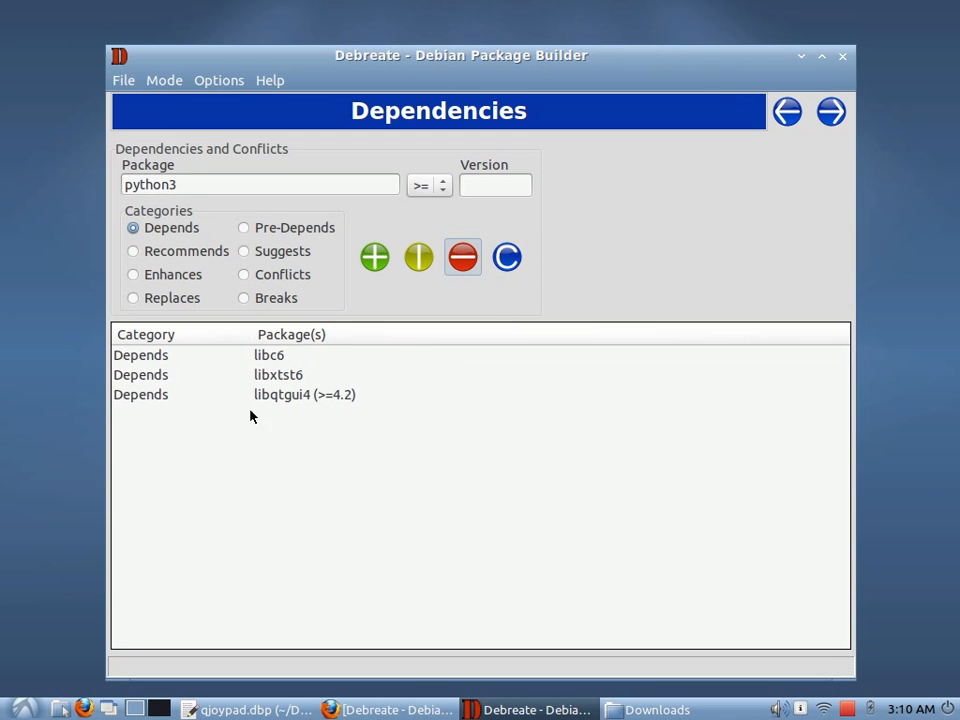
# Preview the generated control information from the Control page
pyautogui.click(787, 113)
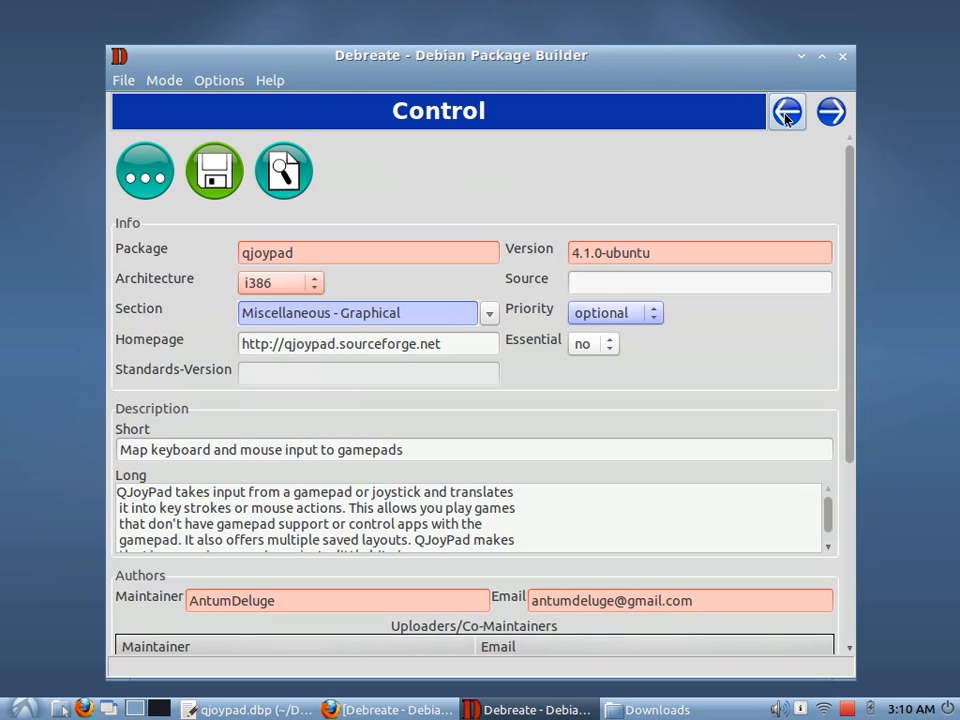
pyautogui.click(295, 186)
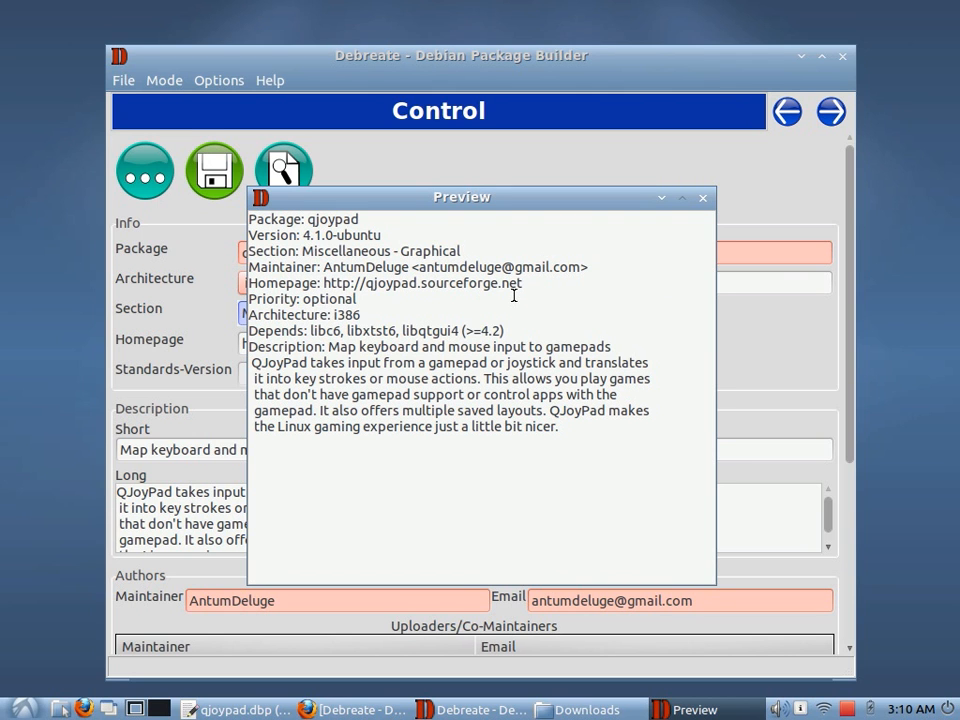
pyautogui.click(704, 204)
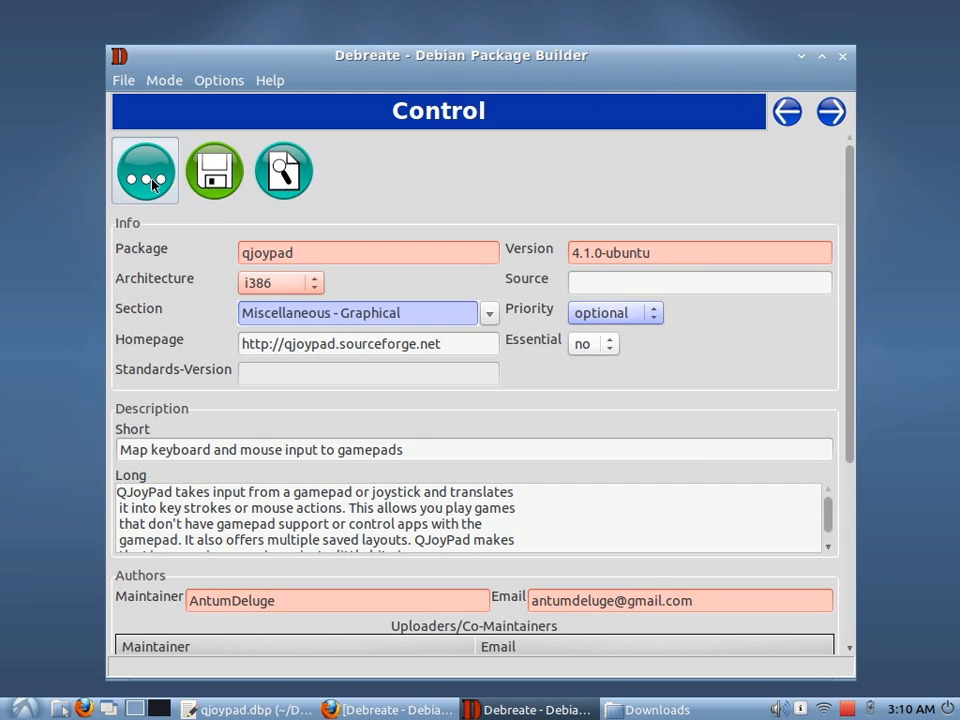
# Save the control data as a file named control on the Desktop and open it again
pyautogui.click(153, 184)
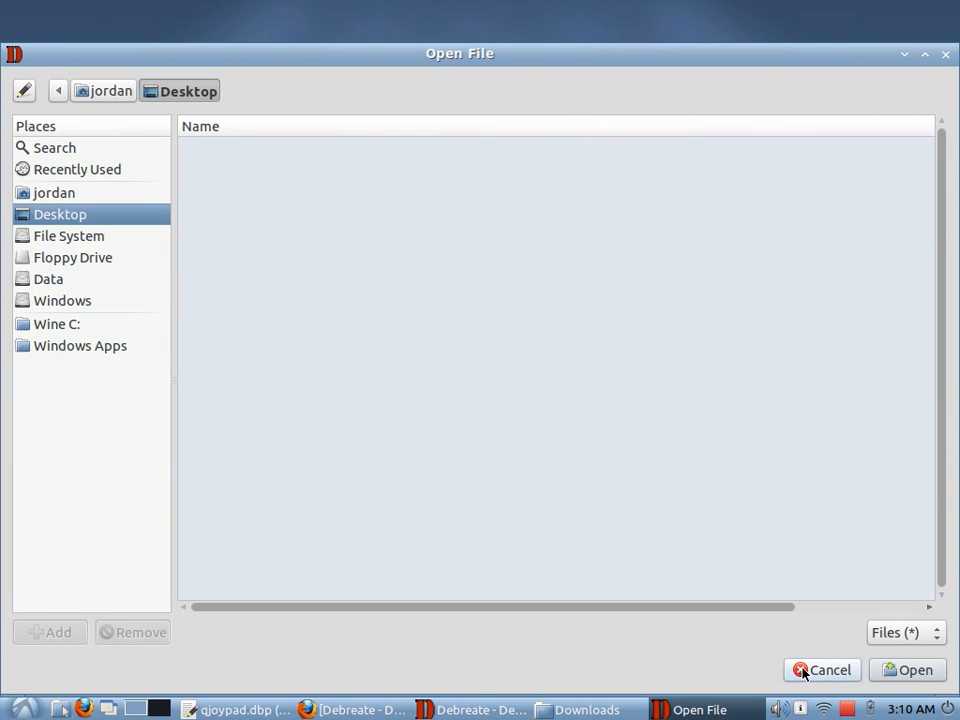
pyautogui.click(803, 669)
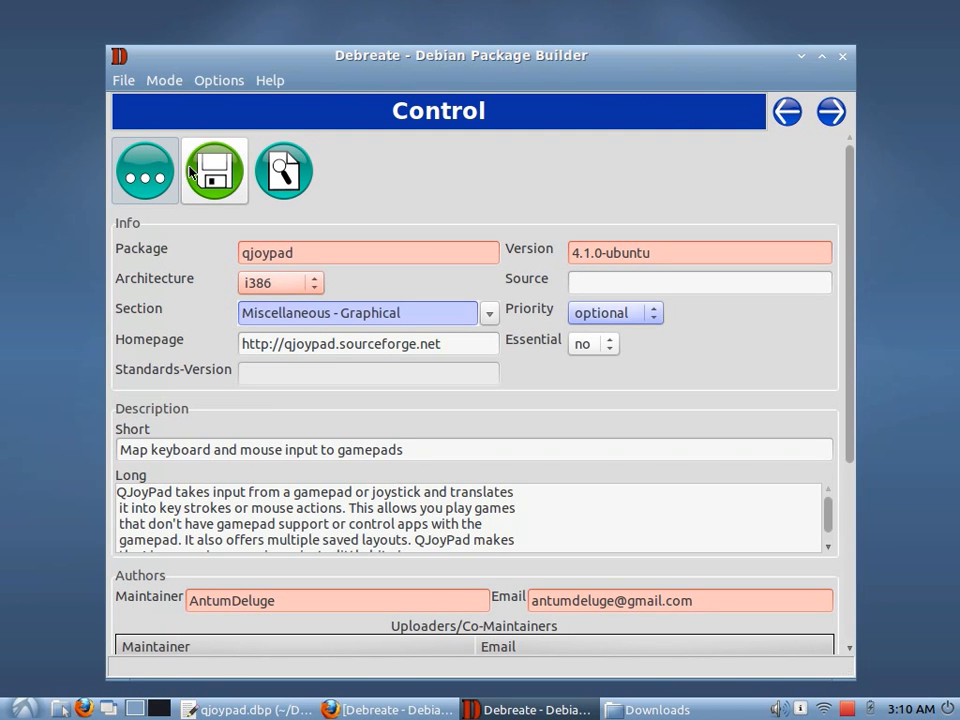
pyautogui.click(210, 175)
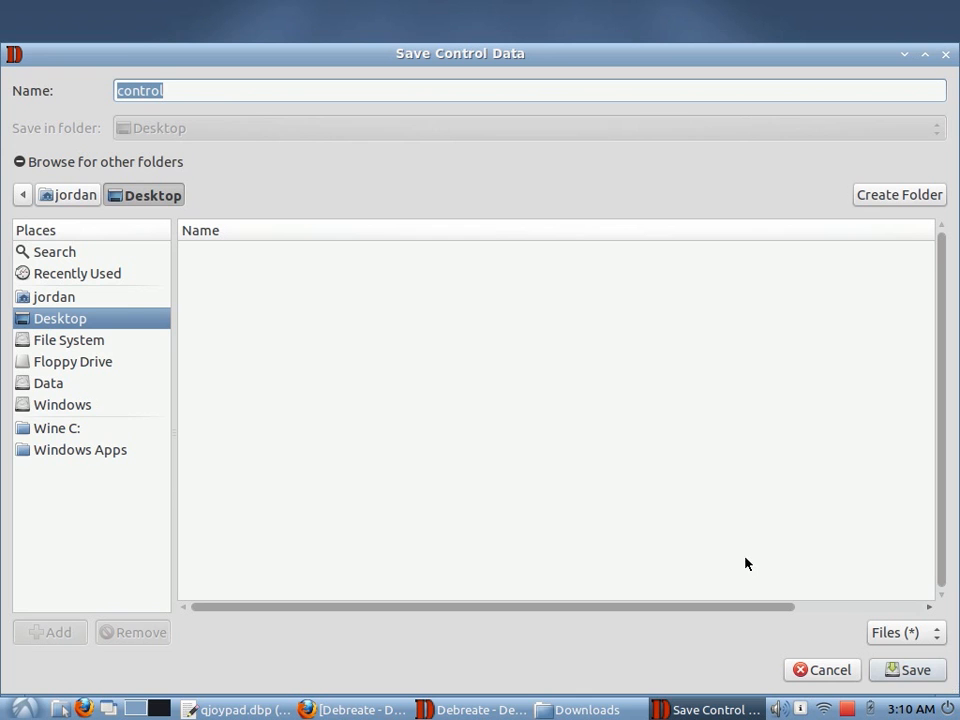
pyautogui.click(893, 677)
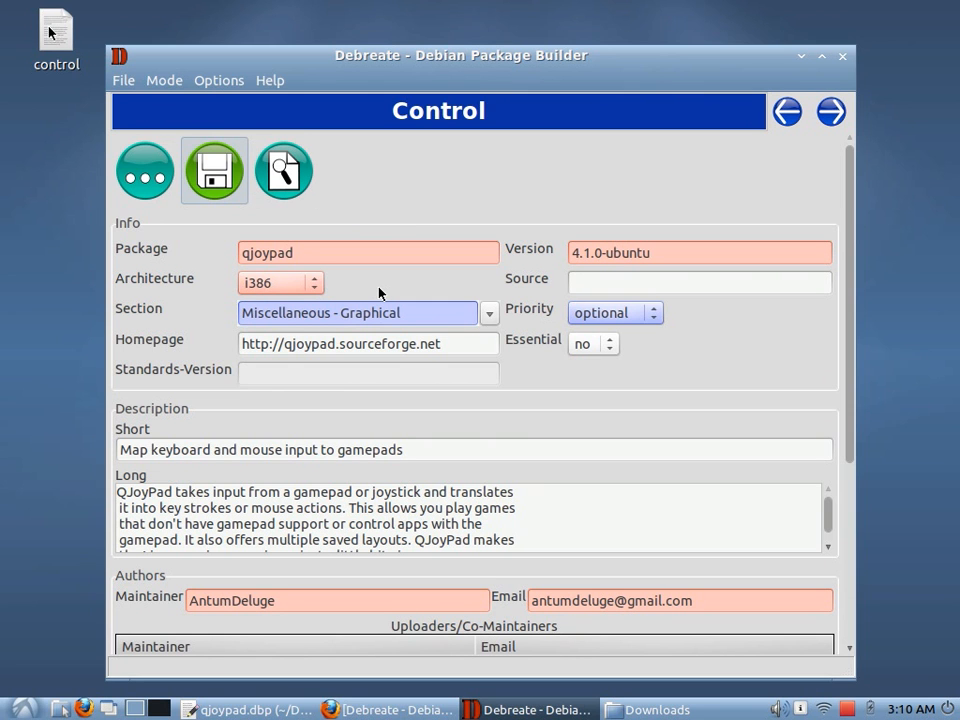
pyautogui.click(157, 187)
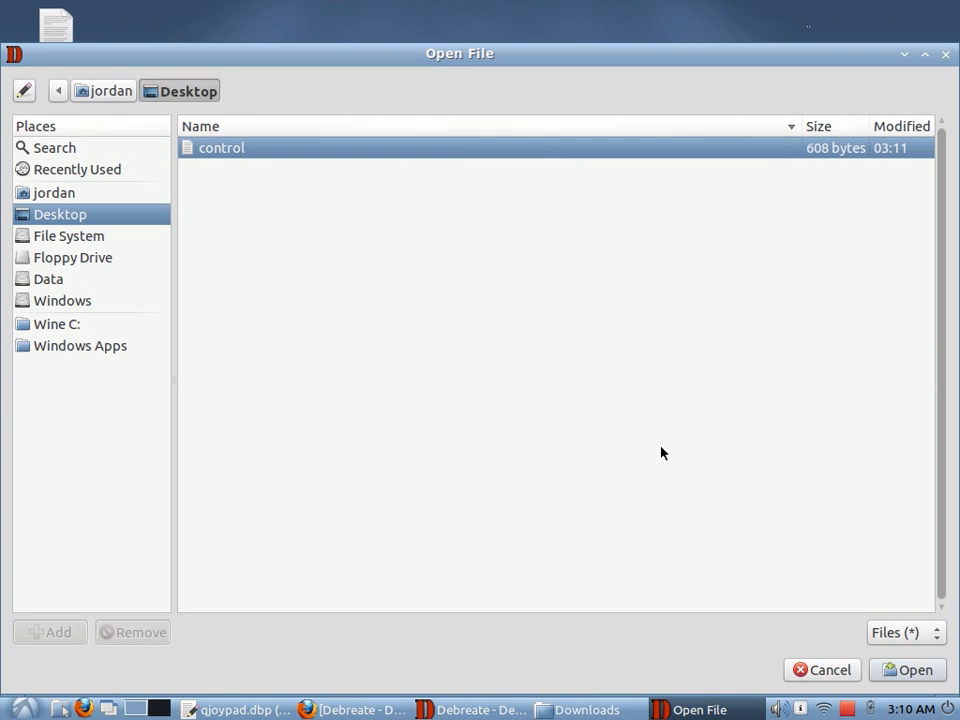
pyautogui.click(872, 670)
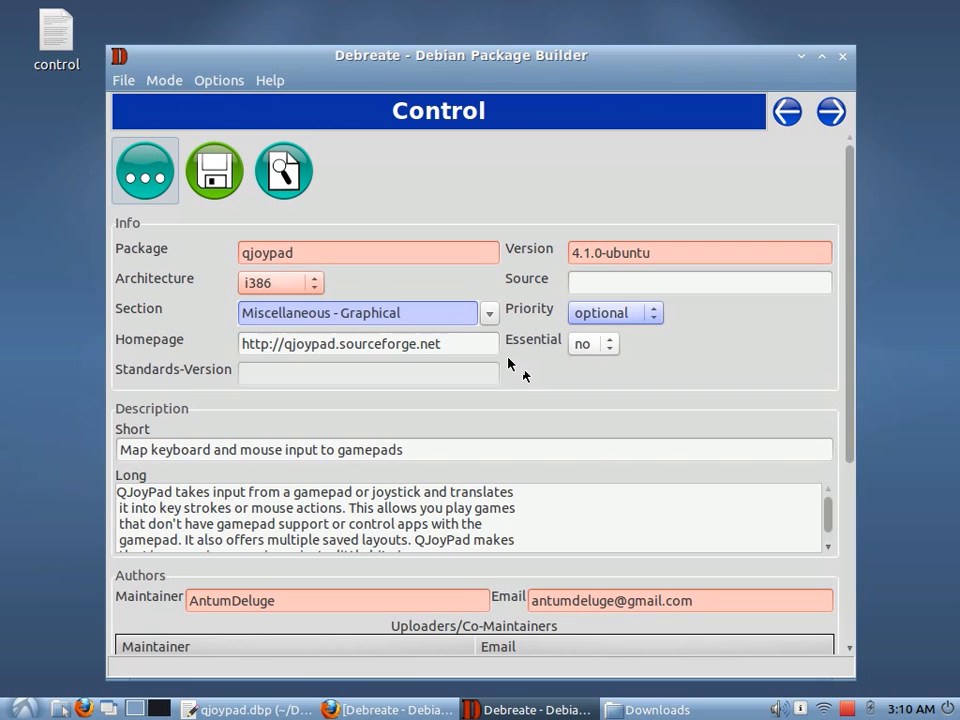
# Clear the package name and version fields
pyautogui.click(324, 251)
pyautogui.doubleClick(324, 251)
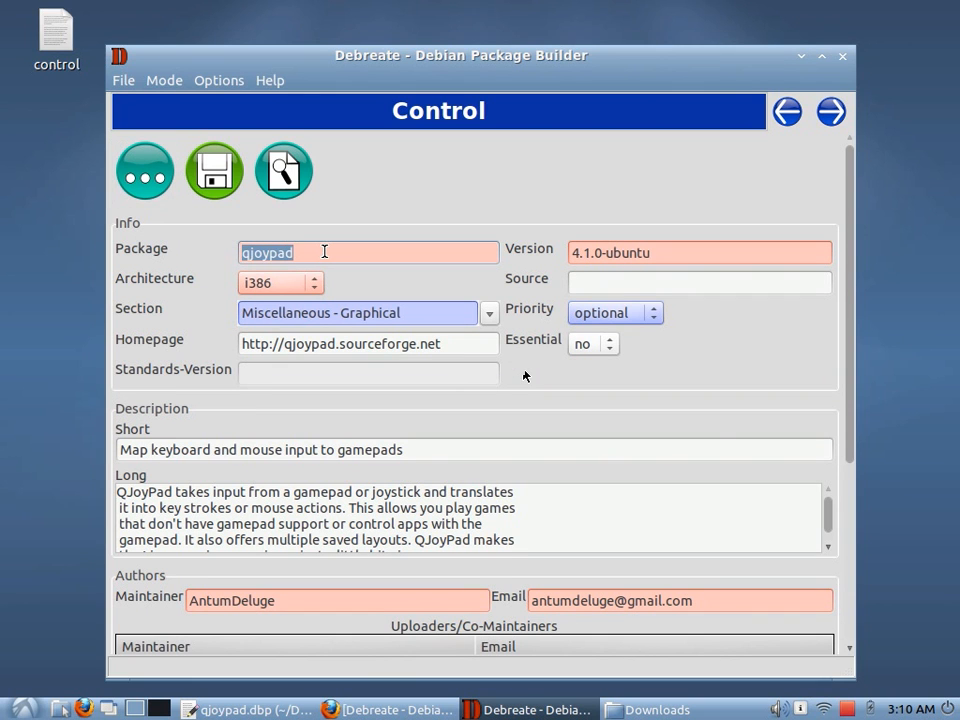
pyautogui.press('BackSpace')
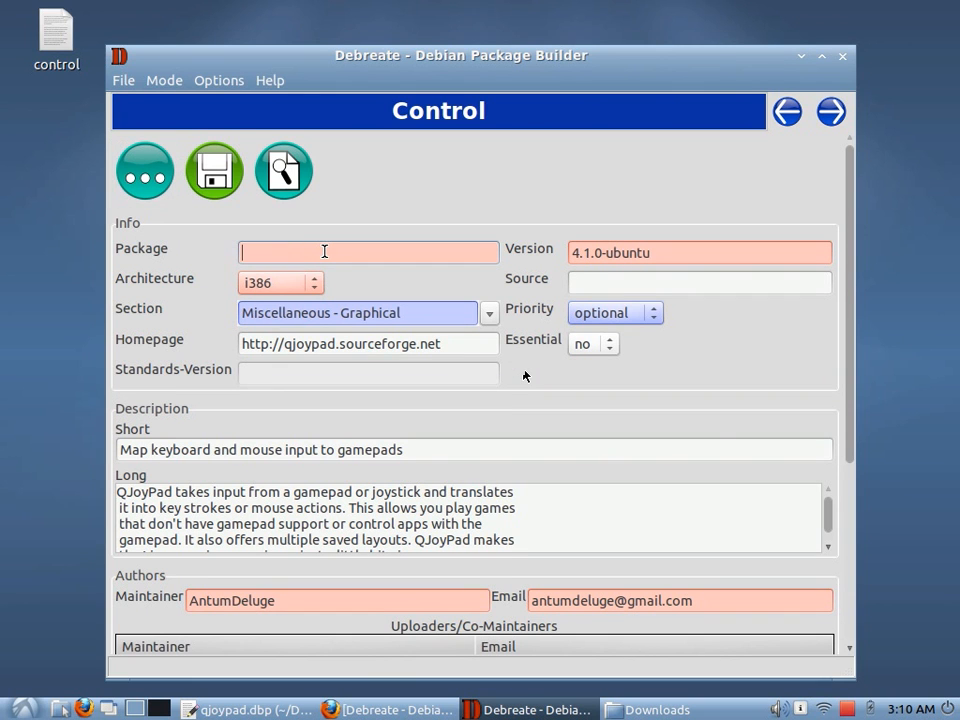
pyautogui.doubleClick(617, 251)
pyautogui.click(621, 248)
pyautogui.click(656, 251)
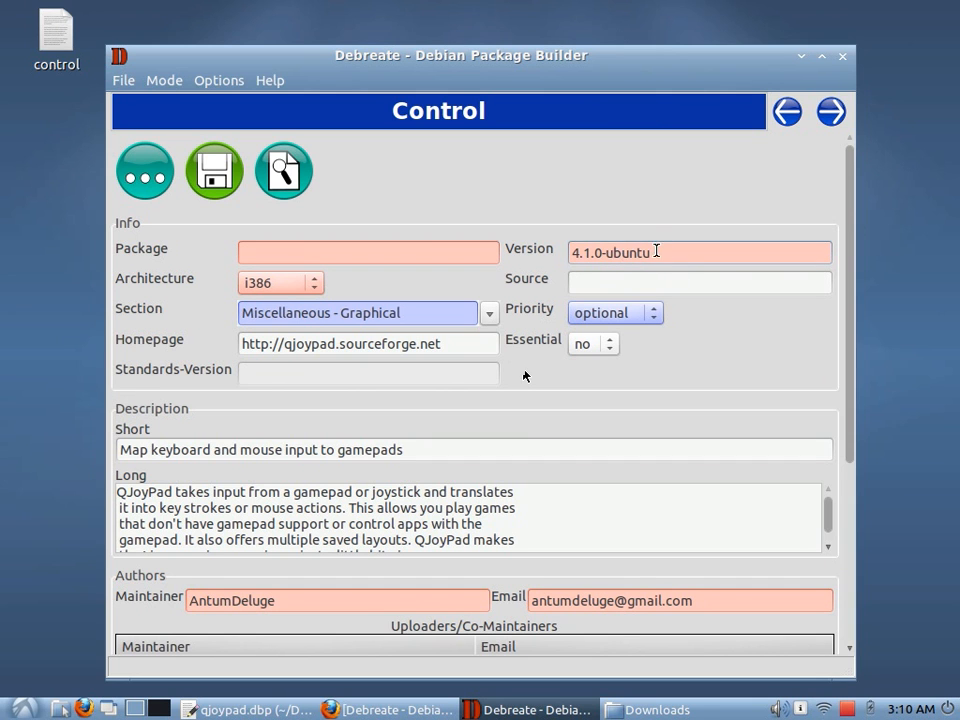
pyautogui.press('BackSpace')
pyautogui.press('BackSpace')
pyautogui.press('BackSpace')
pyautogui.press('BackSpace')
pyautogui.press('BackSpace')
pyautogui.press('BackSpace')
pyautogui.press('BackSpace')
pyautogui.press('BackSpace')
pyautogui.press('BackSpace')
pyautogui.press('BackSpace')
pyautogui.press('BackSpace')
pyautogui.press('BackSpace')
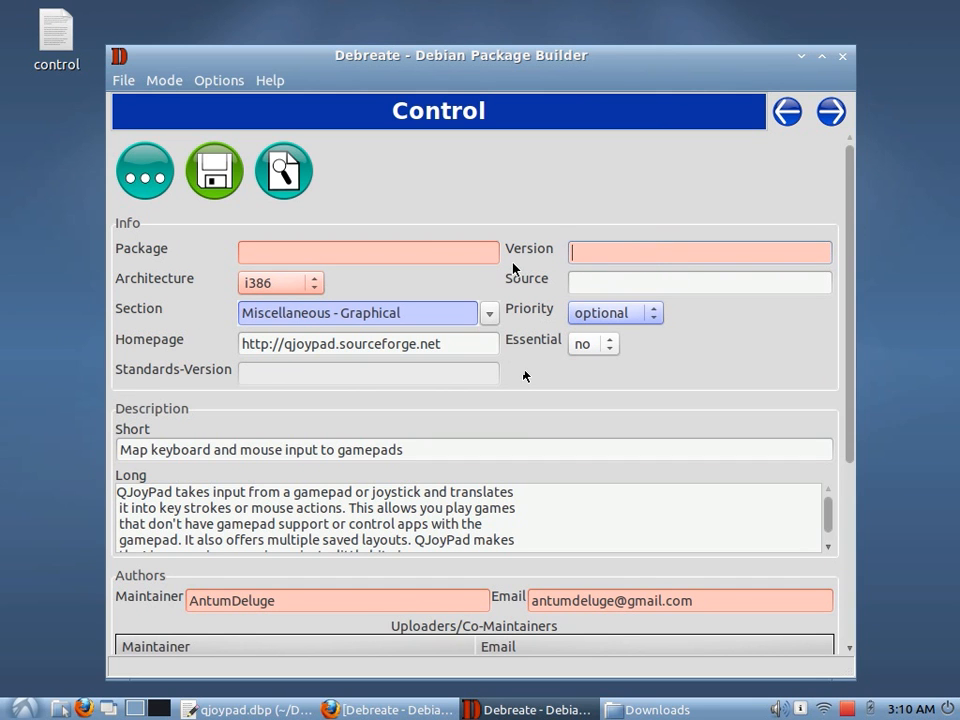
# Set the section to zope and the architecture to ia64
pyautogui.click(489, 314)
pyautogui.click(300, 336)
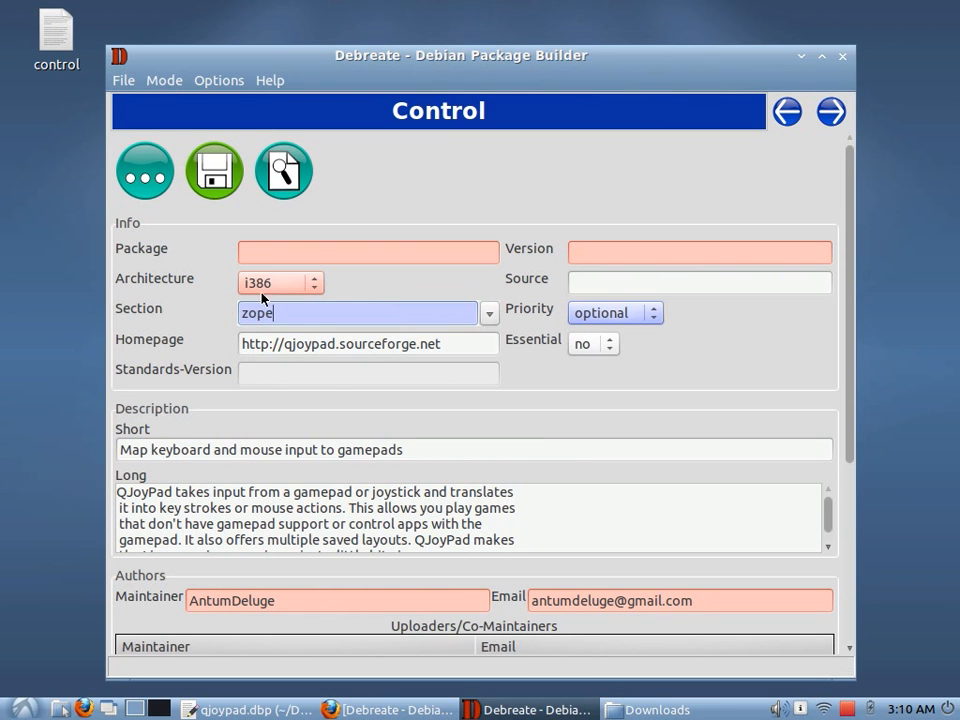
pyautogui.click(265, 286)
pyautogui.click(268, 302)
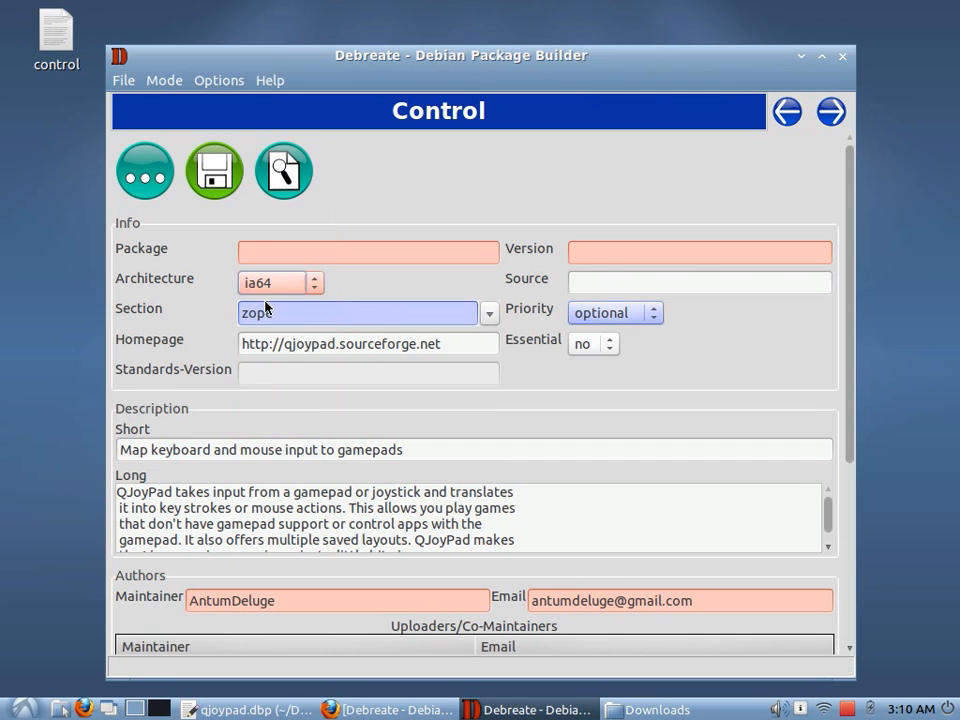
# Clear the homepage and both description fields
pyautogui.doubleClick(310, 344)
pyautogui.click(457, 344)
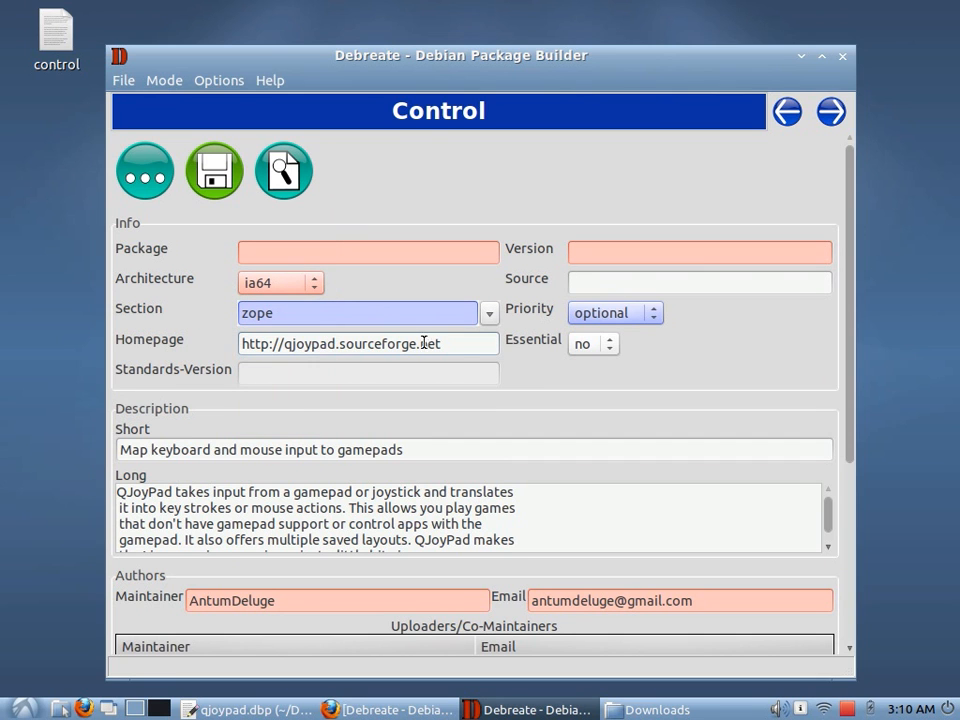
pyautogui.moveTo(457, 344); pyautogui.dragTo(223, 342)
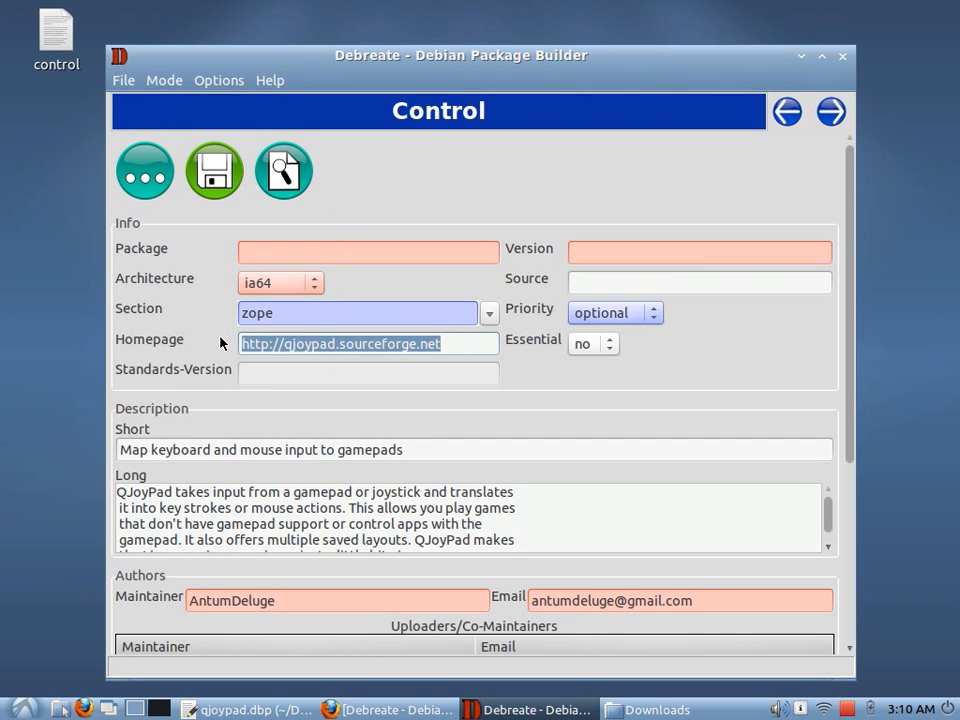
pyautogui.press('BackSpace')
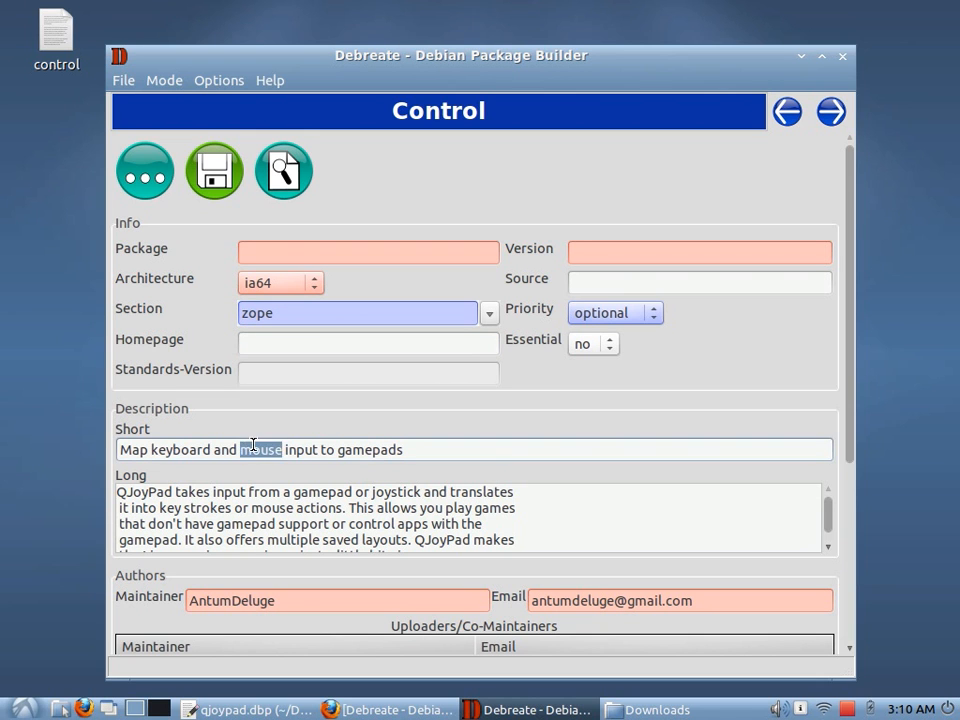
pyautogui.doubleClick(265, 492)
pyautogui.click(266, 492)
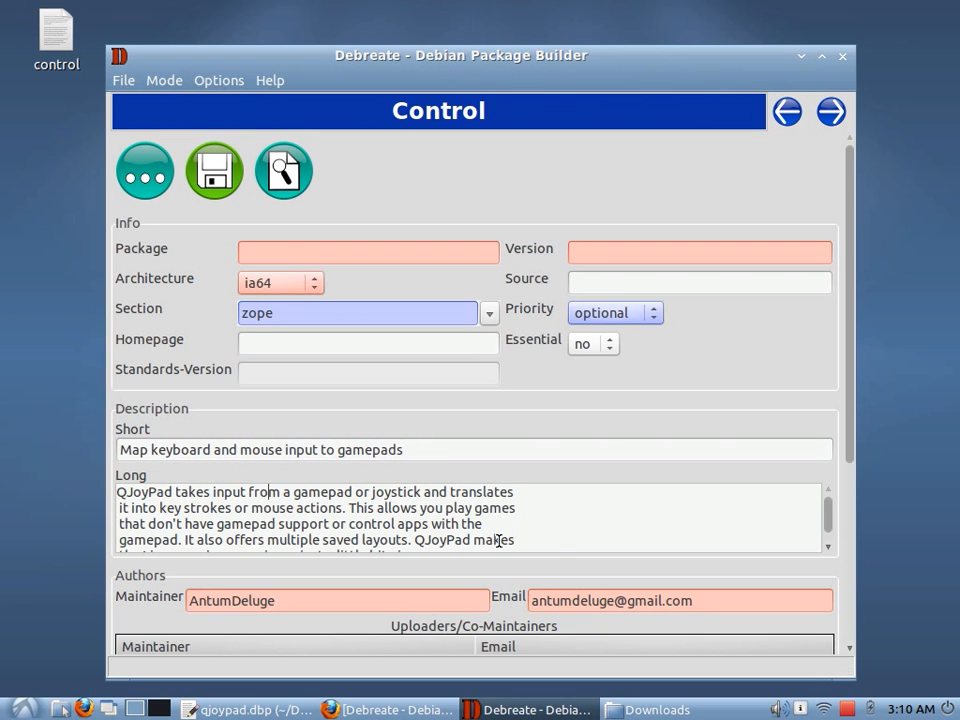
pyautogui.moveTo(517, 537); pyautogui.dragTo(6, 399)
pyautogui.press('BackSpace')
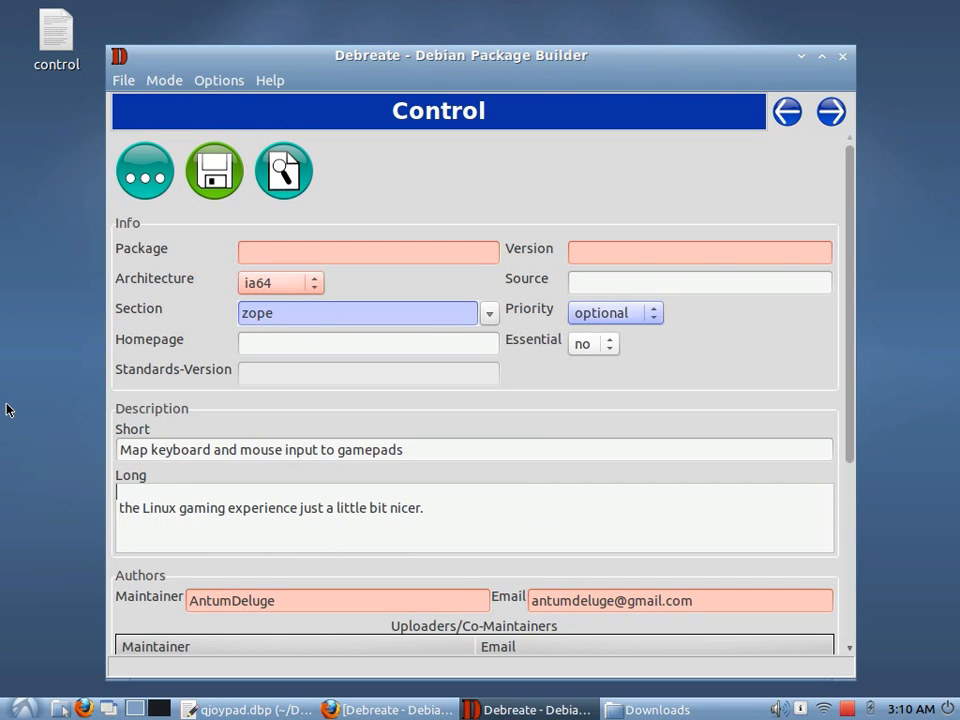
pyautogui.moveTo(435, 521); pyautogui.dragTo(118, 456)
pyautogui.press('BackSpace')
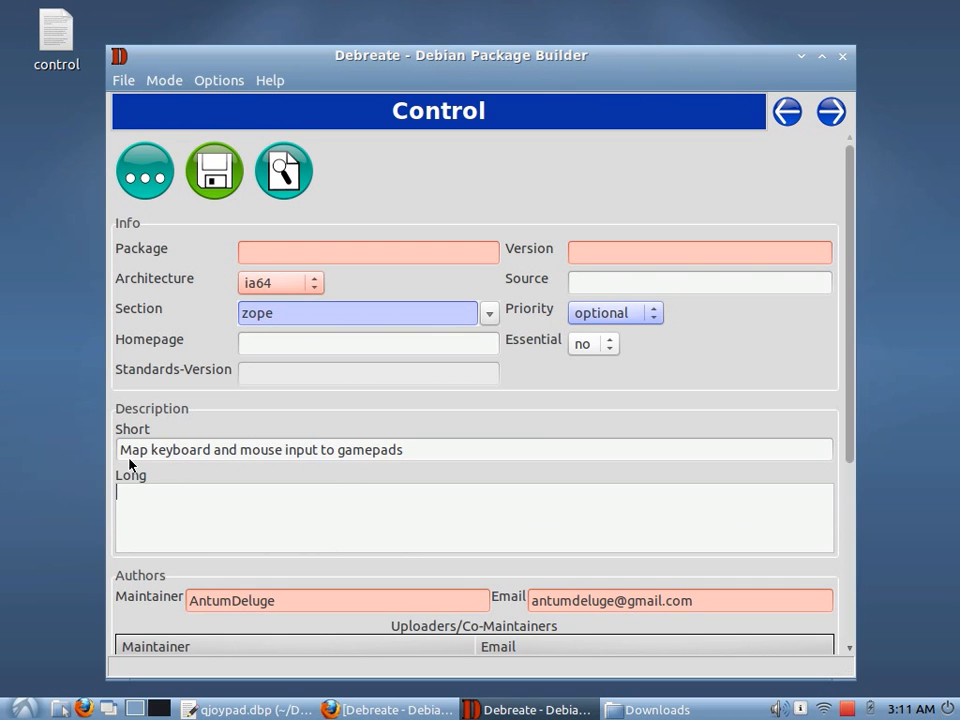
pyautogui.click(189, 451)
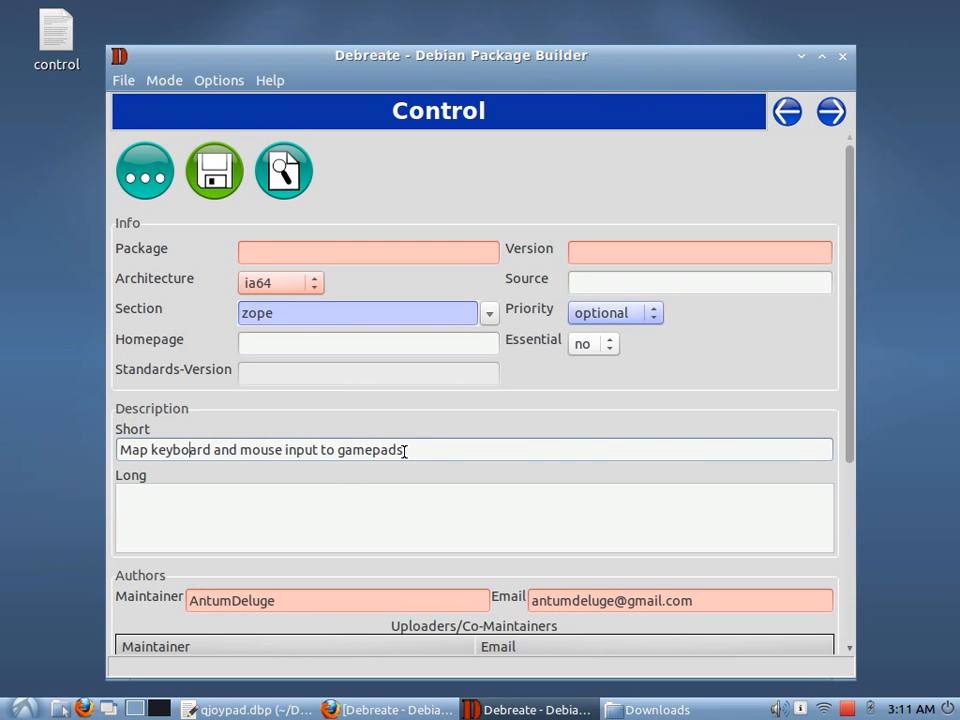
pyautogui.moveTo(403, 450); pyautogui.dragTo(210, 435)
pyautogui.press('BackSpace')
# Reload the saved control file to restore the cleared Control fields
pyautogui.click(140, 184)
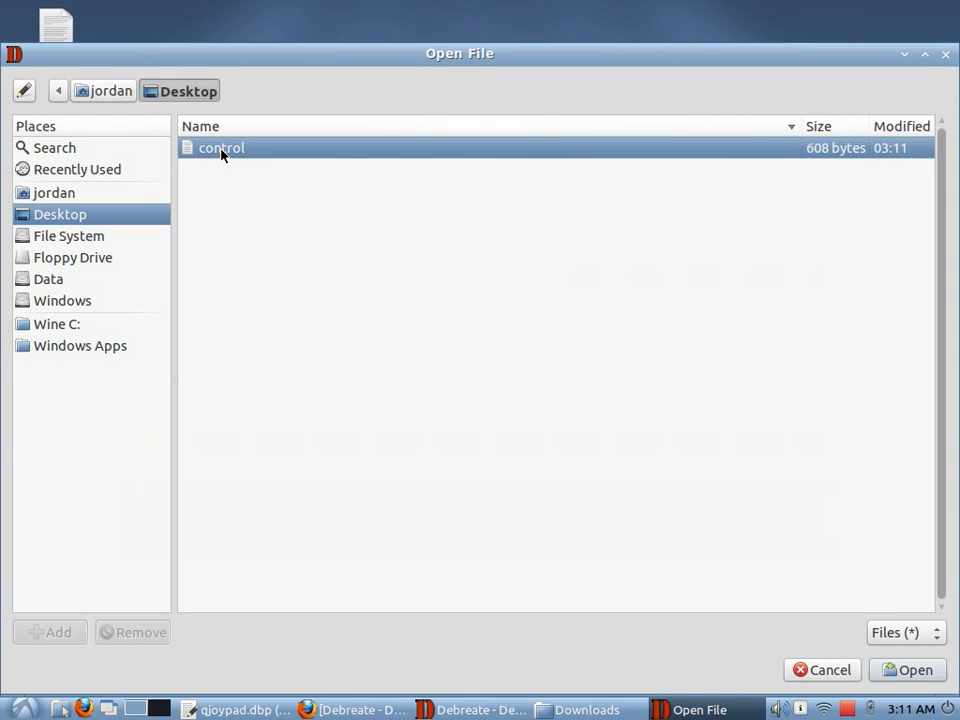
pyautogui.click(902, 671)
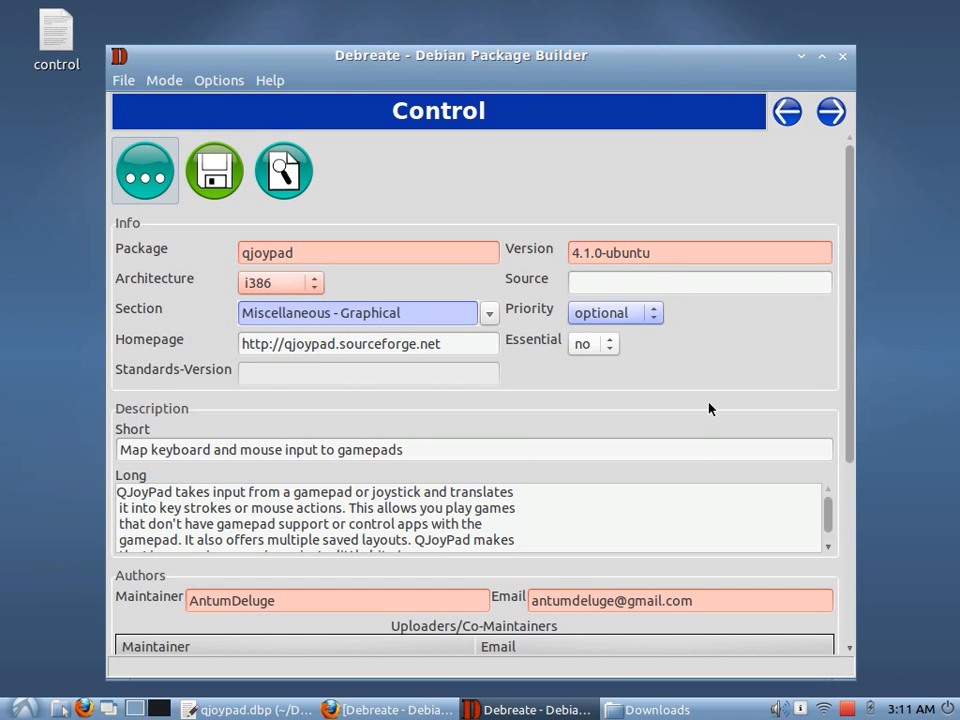
# Clear all dependencies from the Dependencies list
pyautogui.scroll(-3, 709, 408)
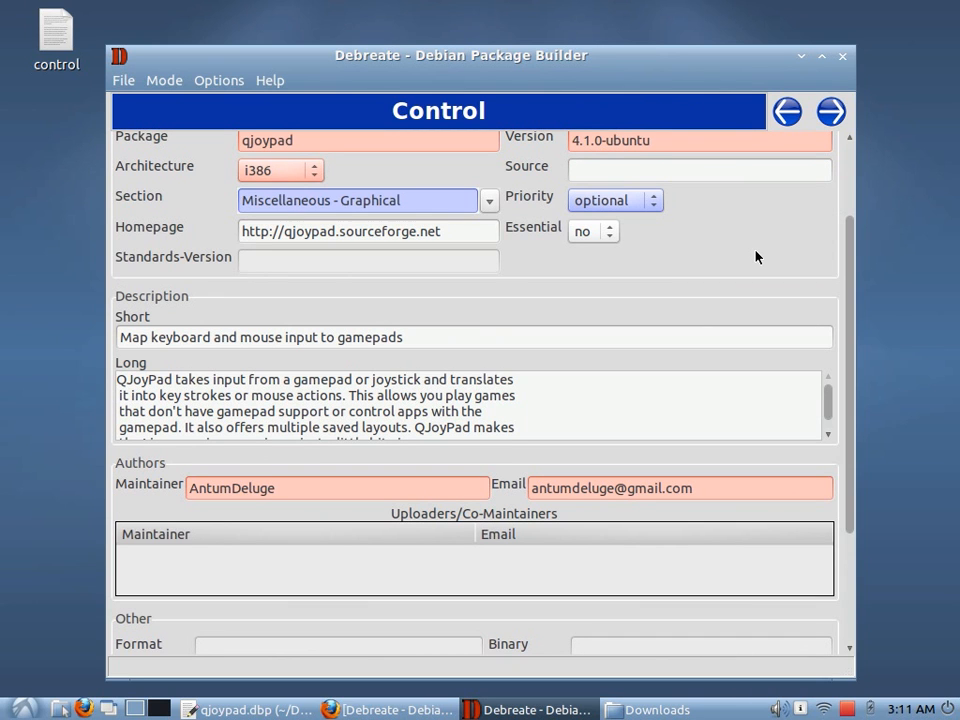
pyautogui.click(829, 113)
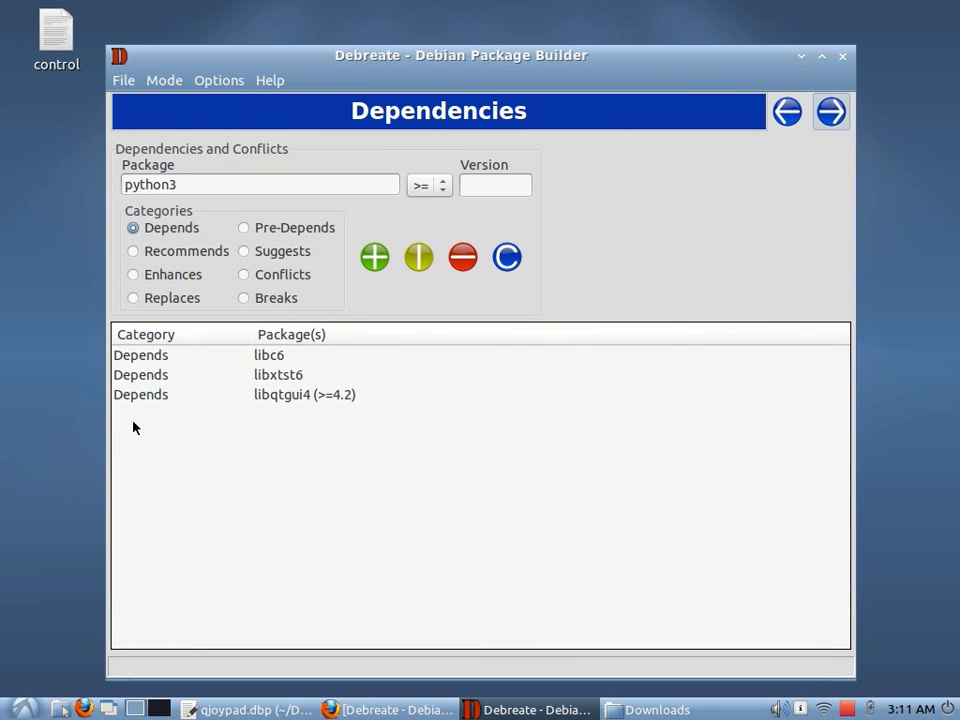
pyautogui.click(507, 257)
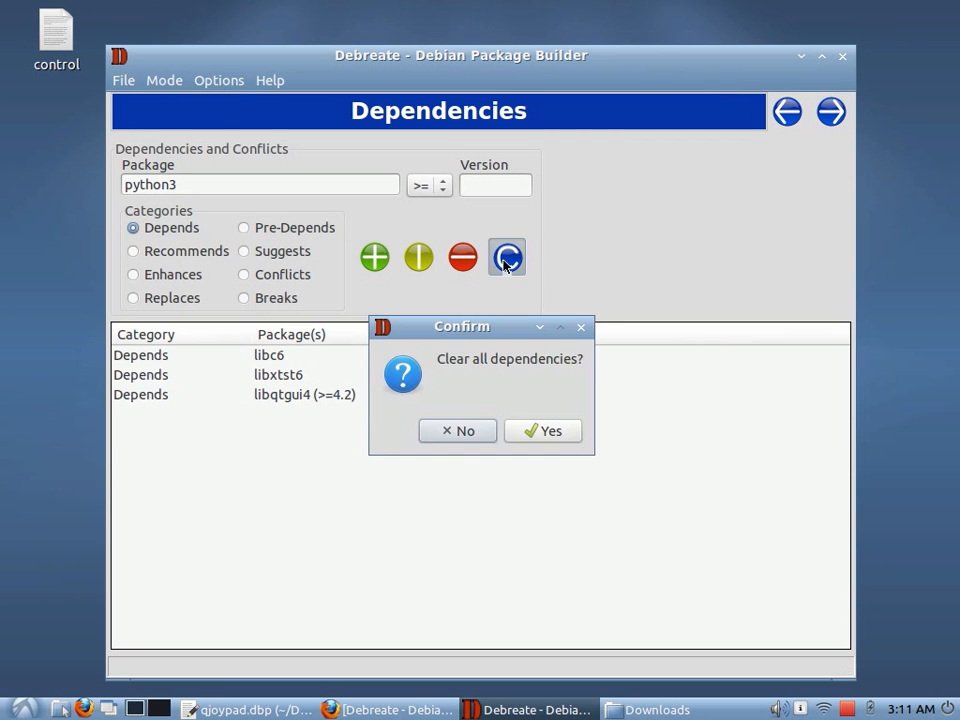
pyautogui.click(527, 431)
# Reload the control file from the Desktop to restore the dependency list
pyautogui.click(792, 123)
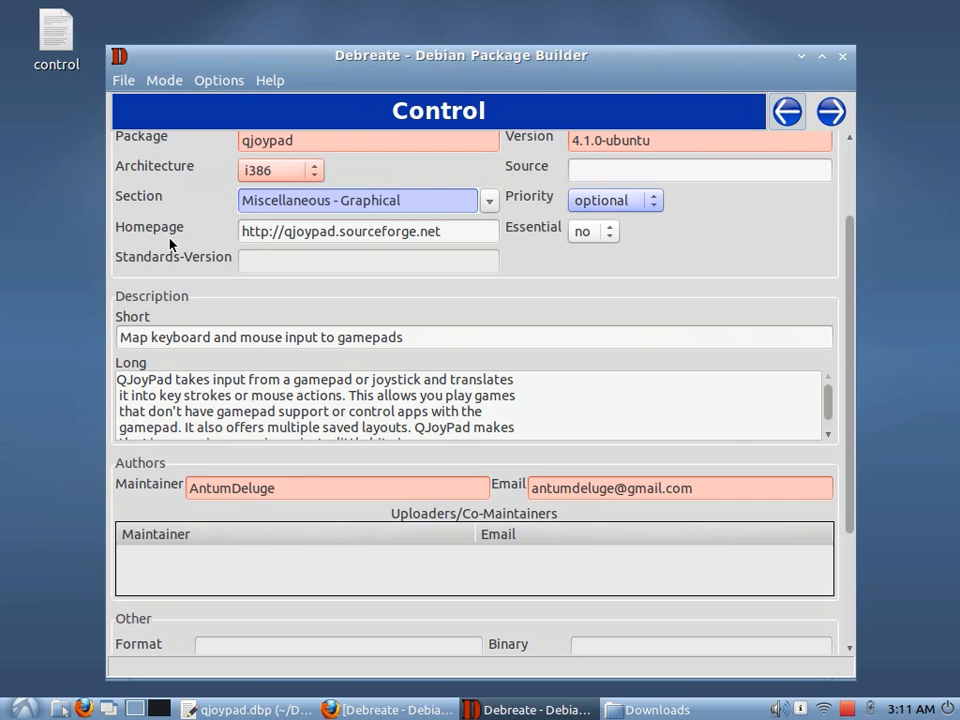
pyautogui.scroll(3, 170, 243)
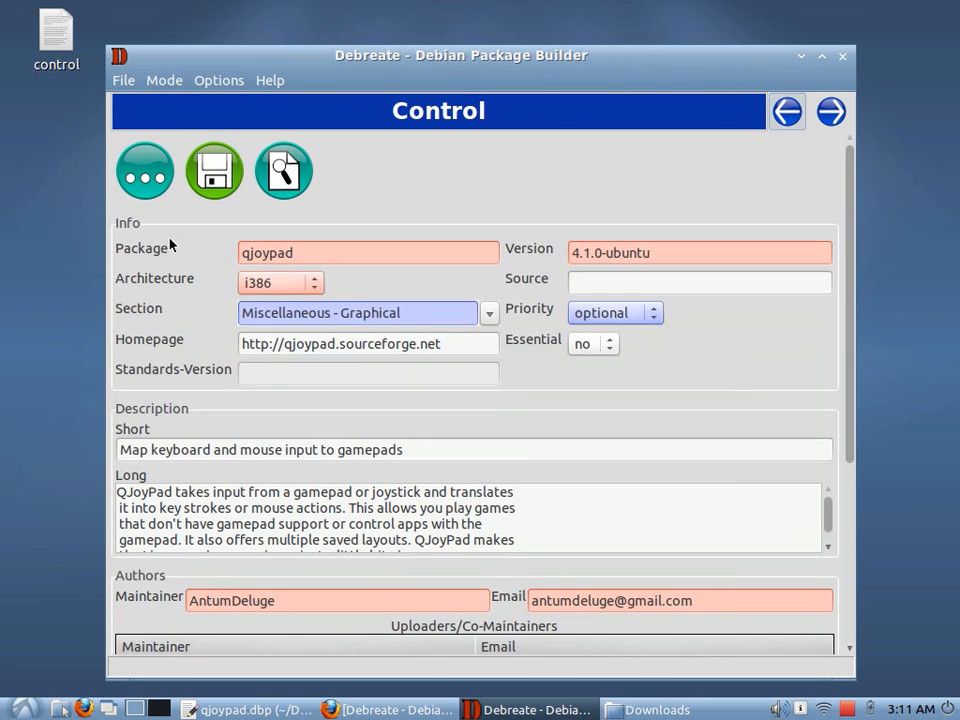
pyautogui.click(156, 181)
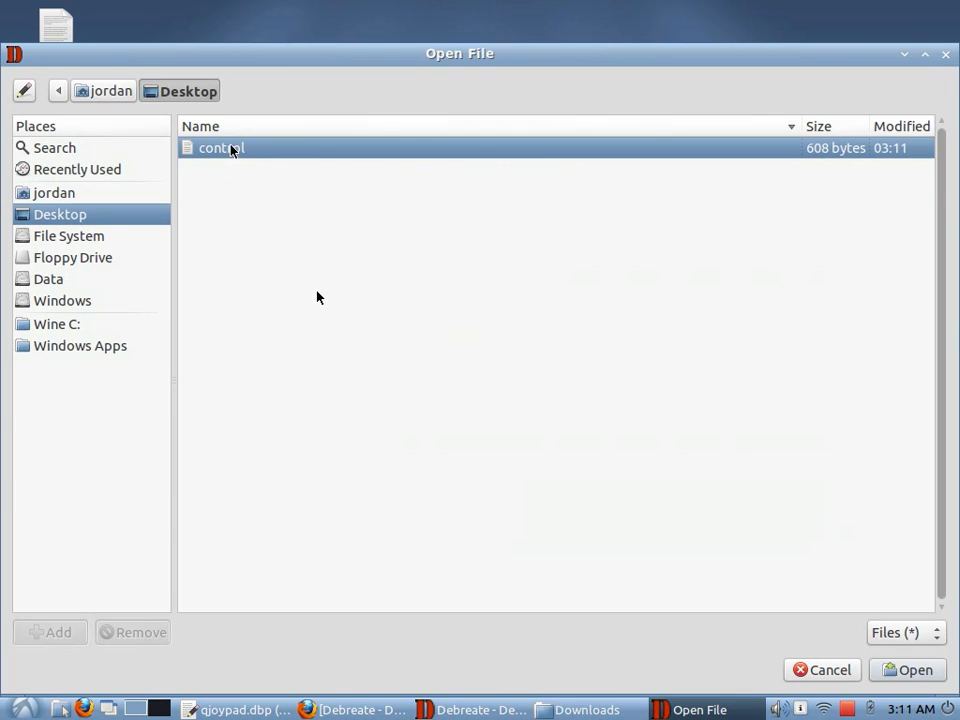
pyautogui.doubleClick(229, 149)
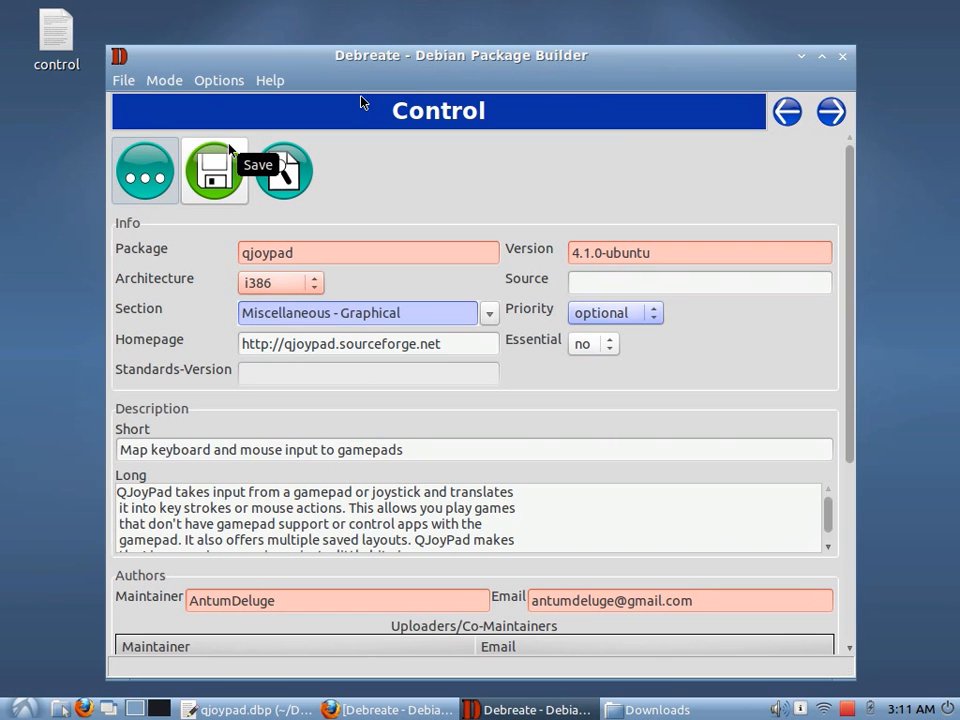
pyautogui.click(831, 111)
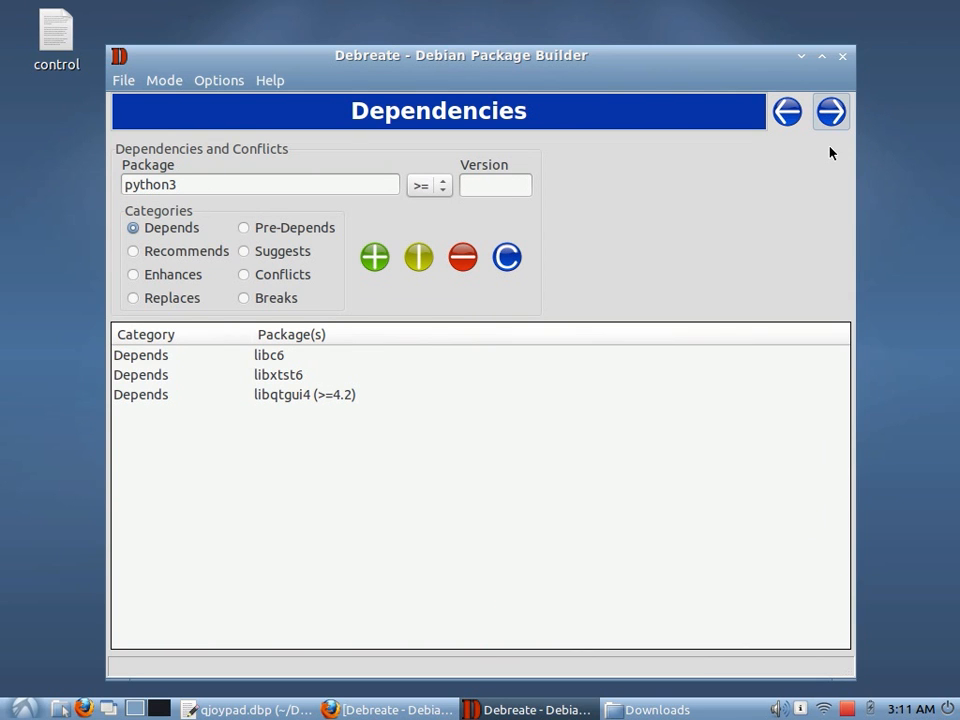
# Move on to the Files page and select the qjoypad folder in the home directory
pyautogui.click(829, 114)
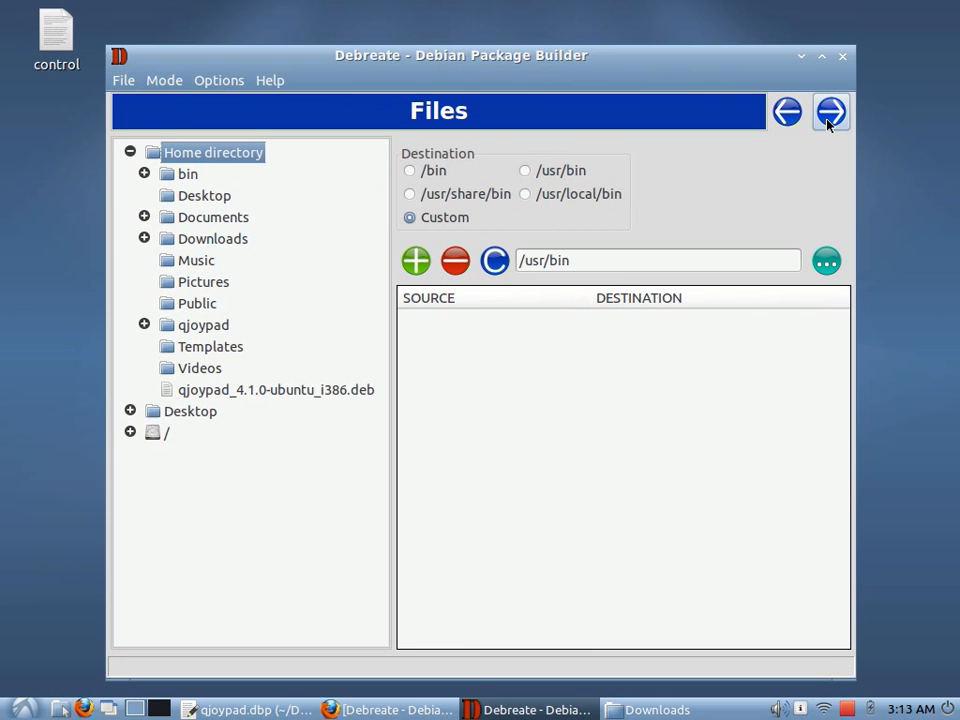
pyautogui.click(144, 325)
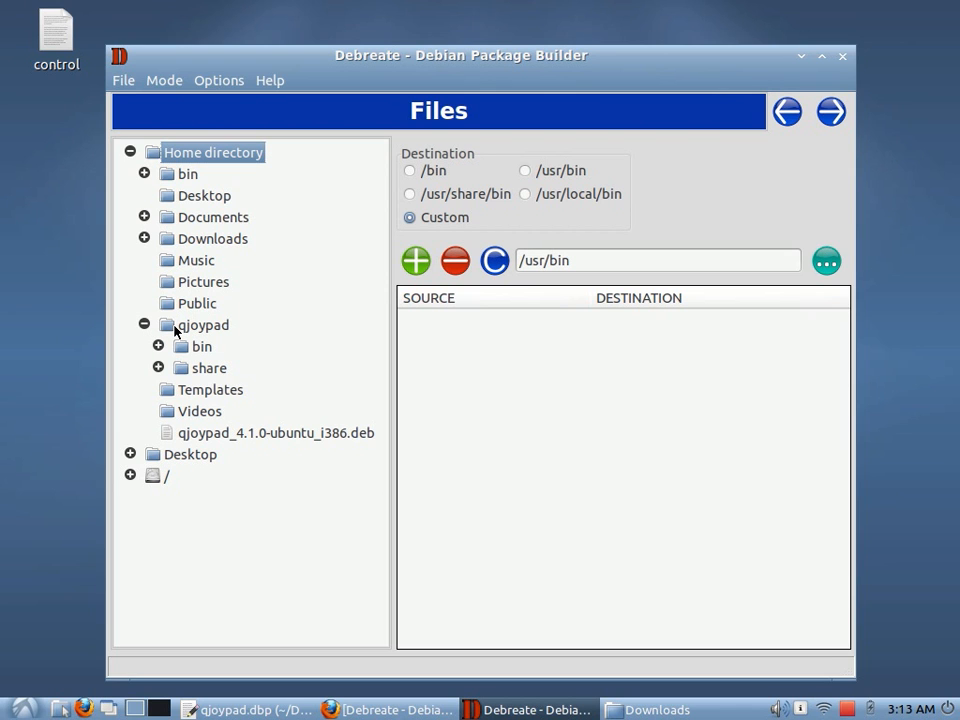
pyautogui.click(176, 327)
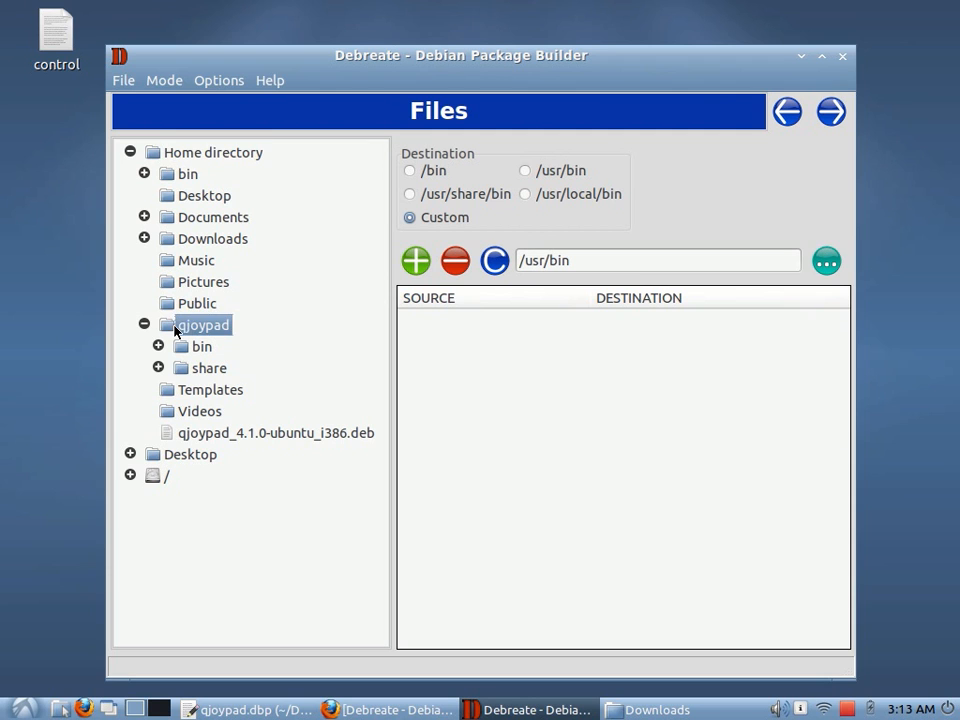
# Set the custom destination to /usr and add the qjoypad folder's contents to the file list
pyautogui.click(648, 266)
pyautogui.press('BackSpace')
pyautogui.press('BackSpace')
pyautogui.press('BackSpace')
pyautogui.press('BackSpace')
pyautogui.click(416, 261)
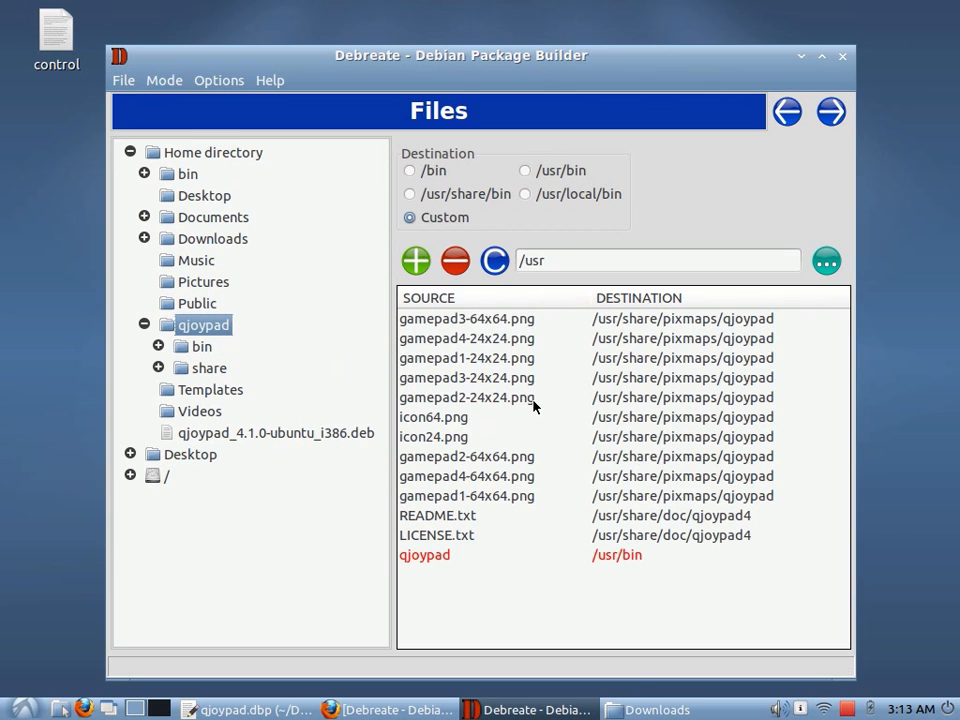
# Examine the source files and their destinations in the file list
pyautogui.doubleClick(439, 320)
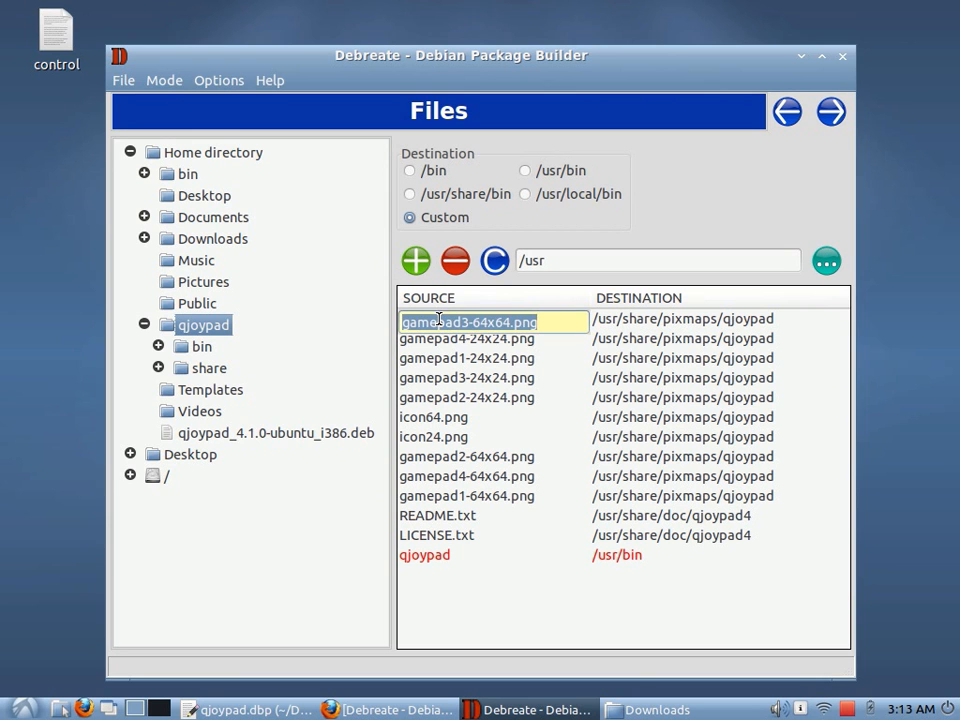
pyautogui.click(443, 341)
pyautogui.click(445, 360)
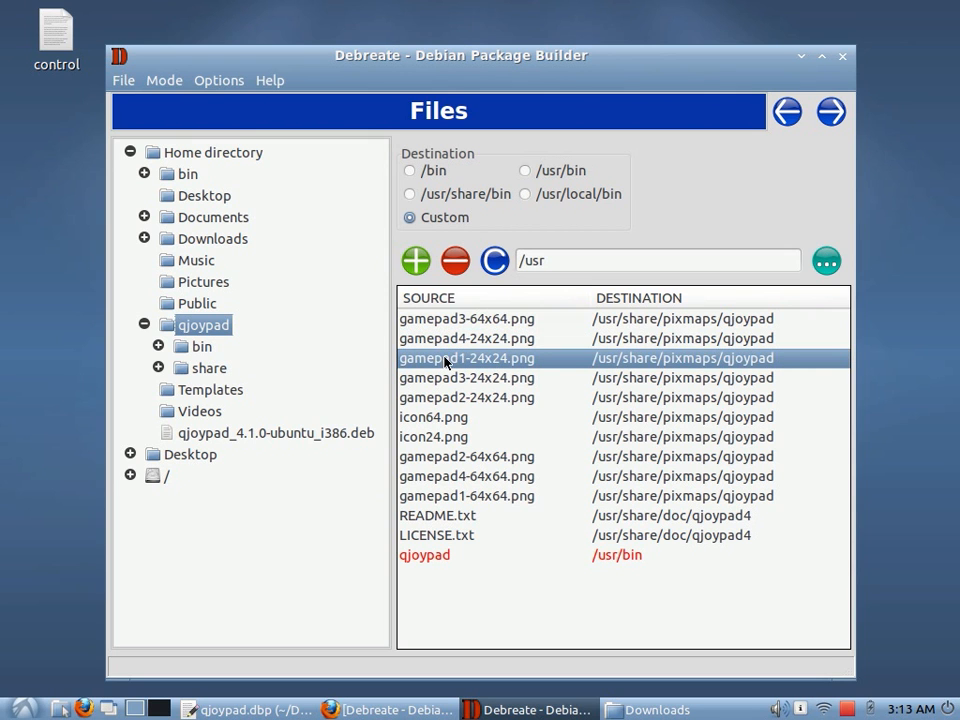
pyautogui.click(621, 319)
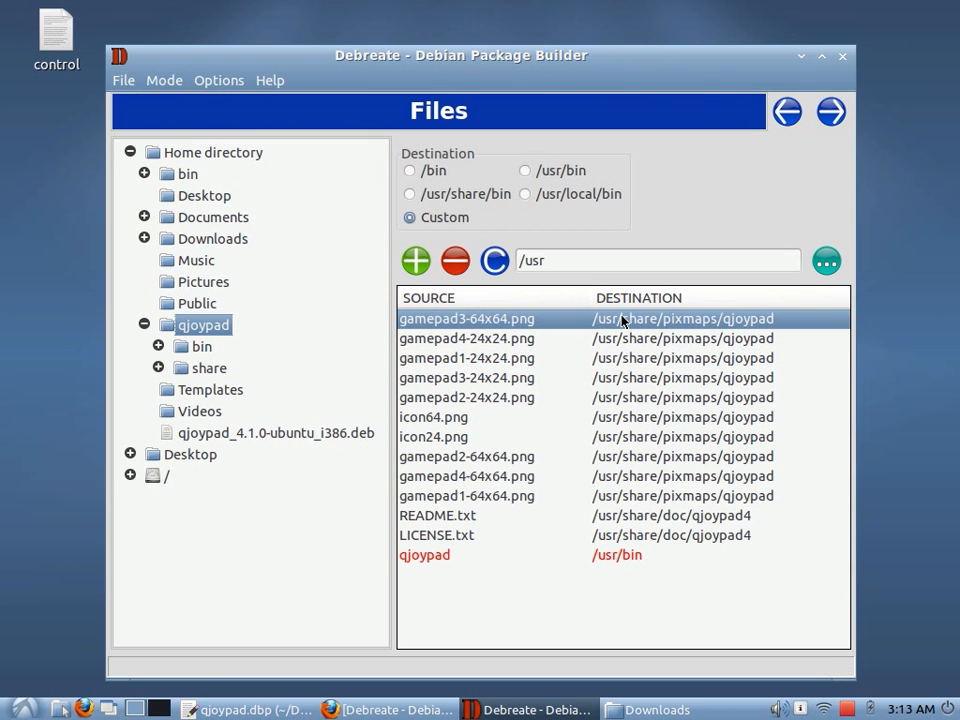
pyautogui.click(621, 319)
pyautogui.click(628, 343)
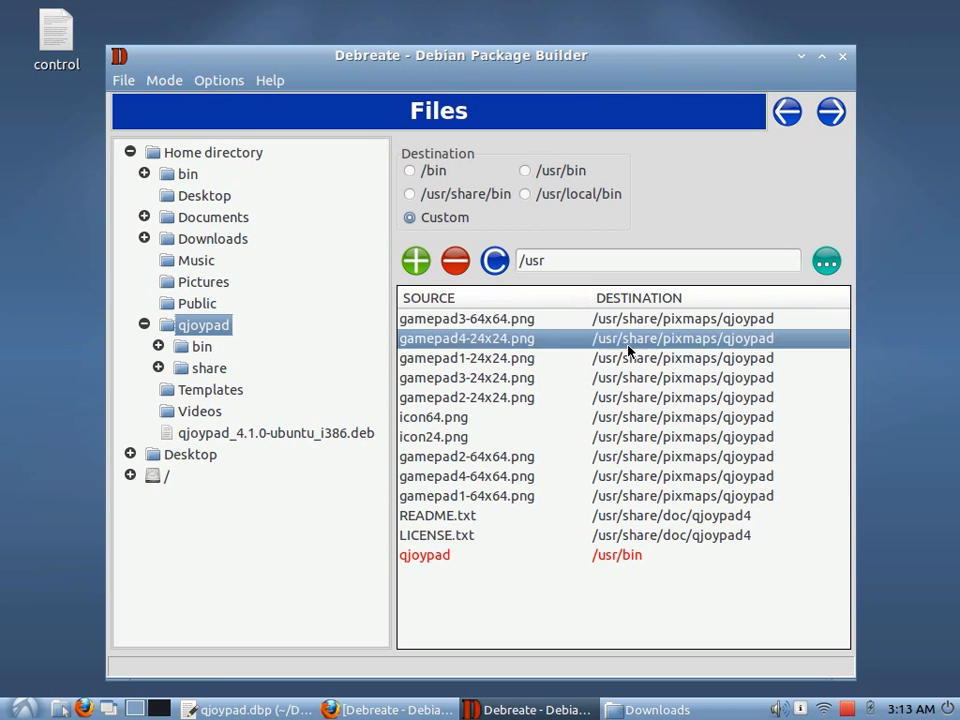
pyautogui.click(631, 365)
pyautogui.click(630, 380)
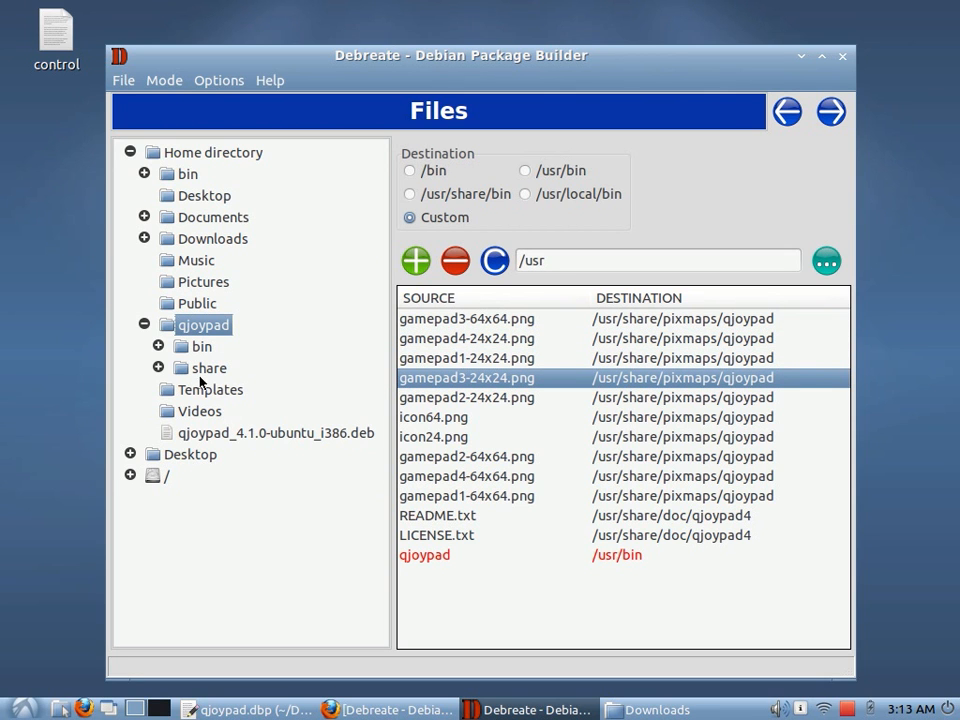
pyautogui.click(449, 440)
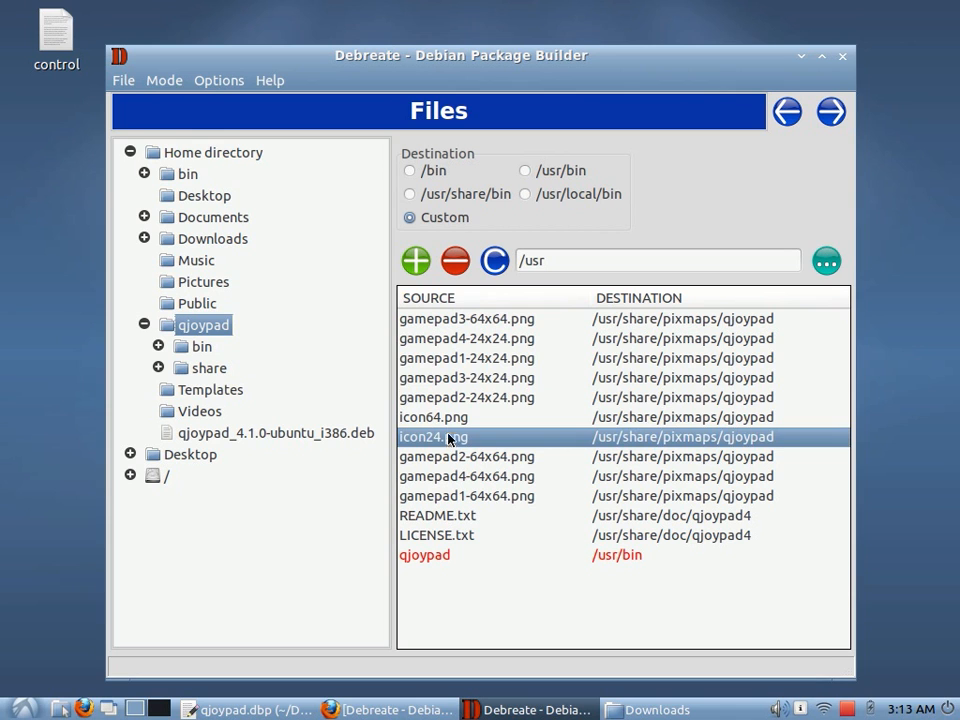
pyautogui.click(452, 419)
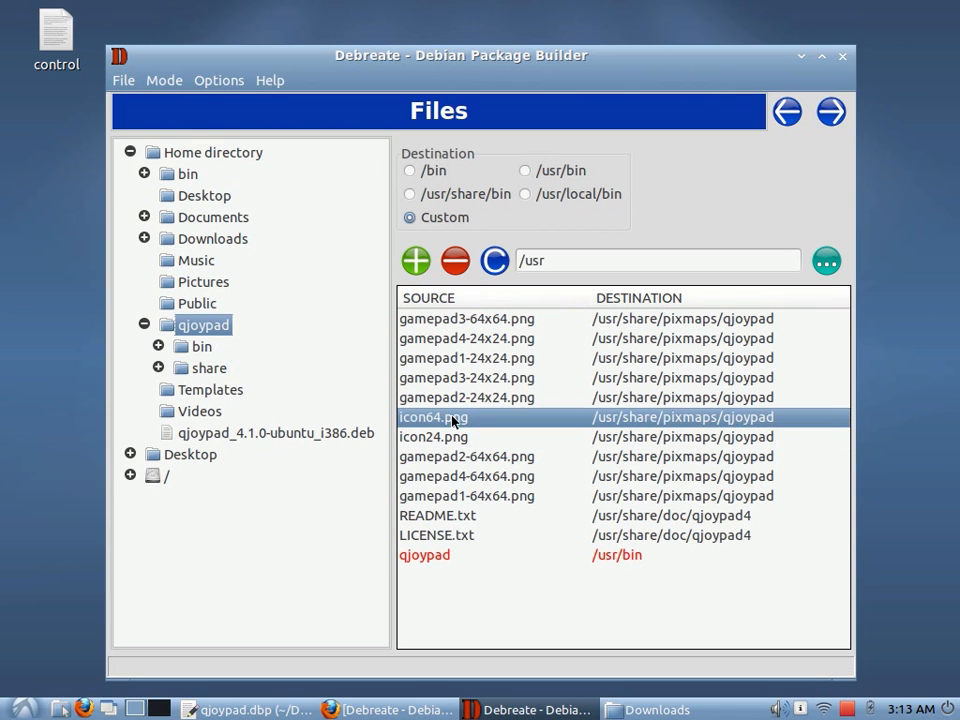
pyautogui.click(466, 531)
pyautogui.click(456, 558)
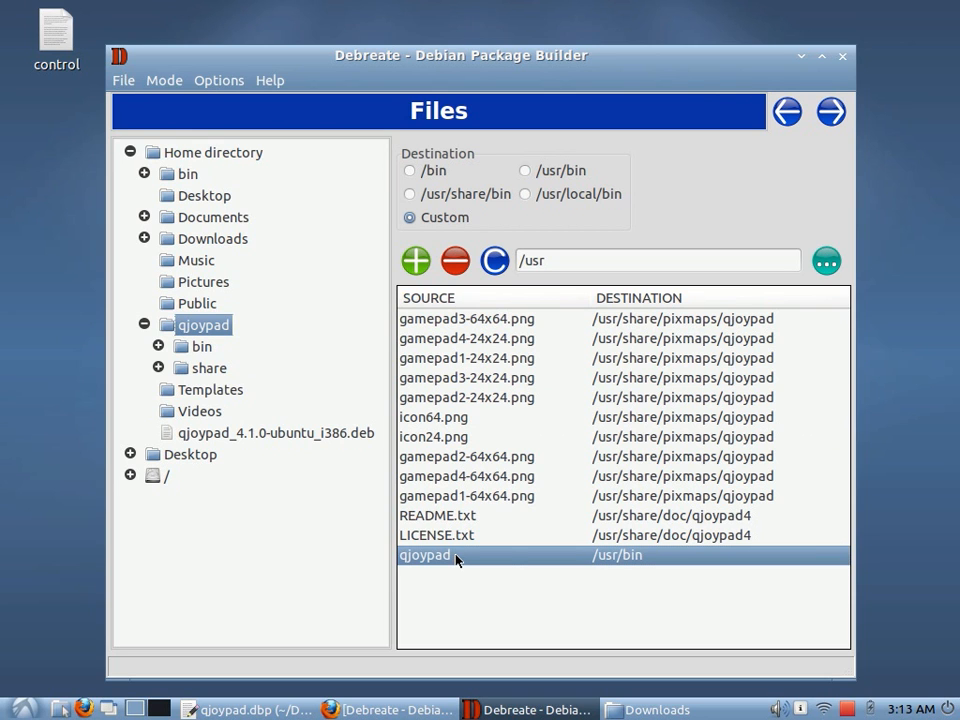
pyautogui.click(505, 535)
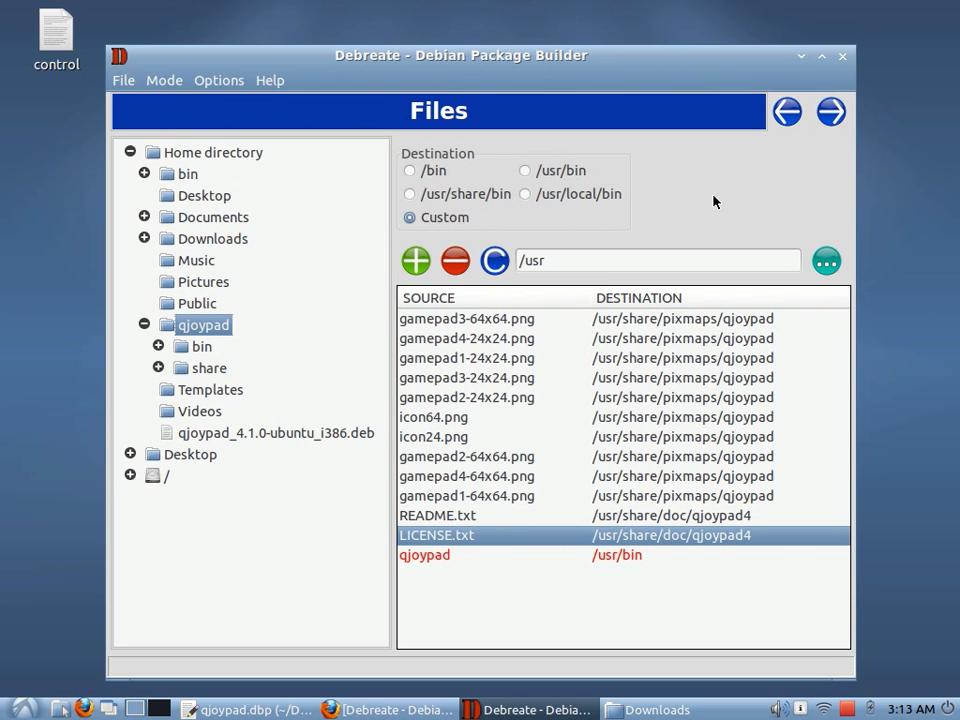
# Move on to the Scripts page
pyautogui.click(831, 113)
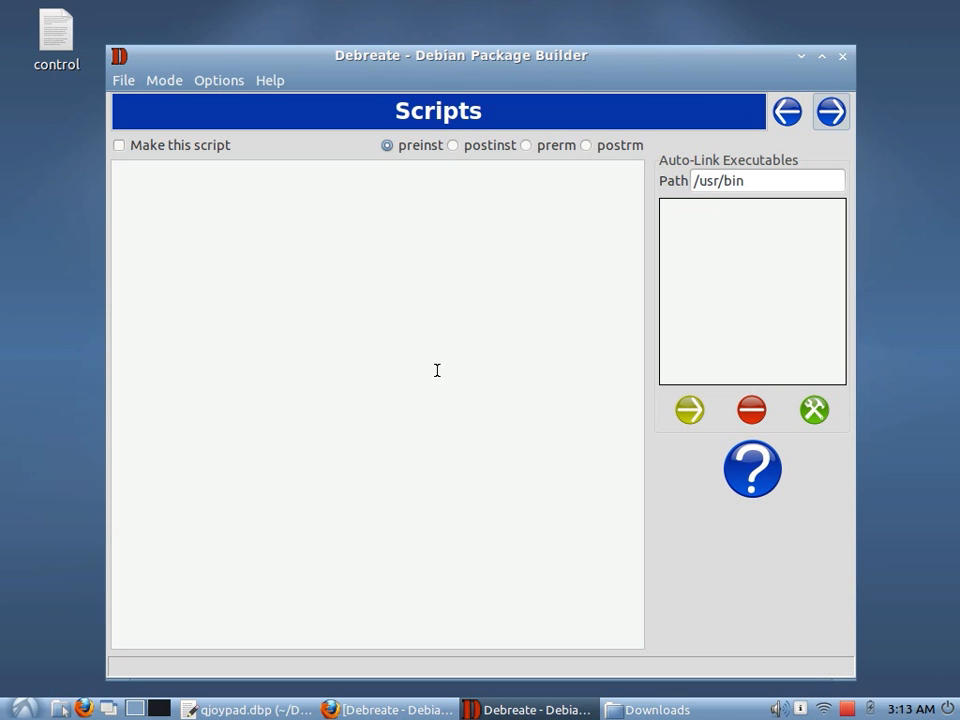
pyautogui.click(268, 80)
pyautogui.moveTo(280, 106)
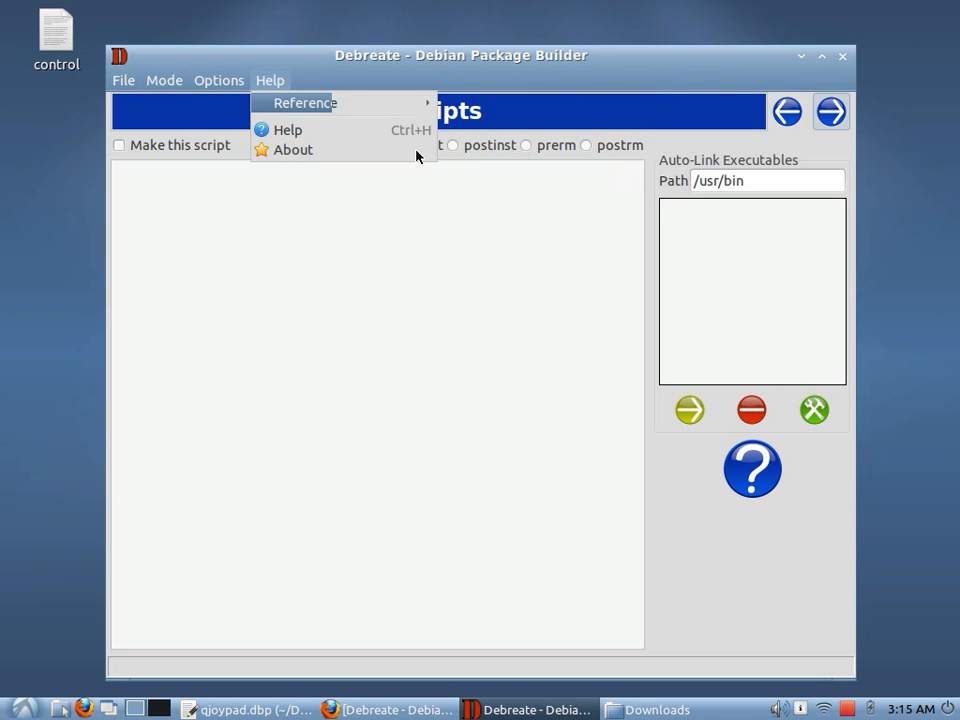
pyautogui.click(352, 254)
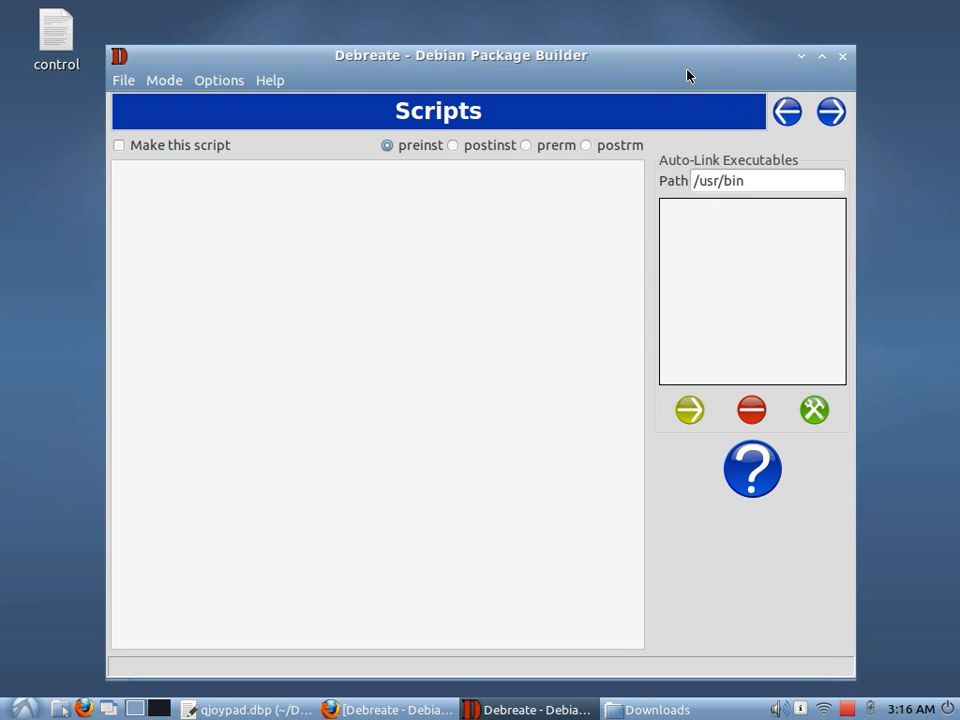
# Add the qjoypad executable to the Auto-Link Executables list
pyautogui.click(755, 180)
pyautogui.click(687, 412)
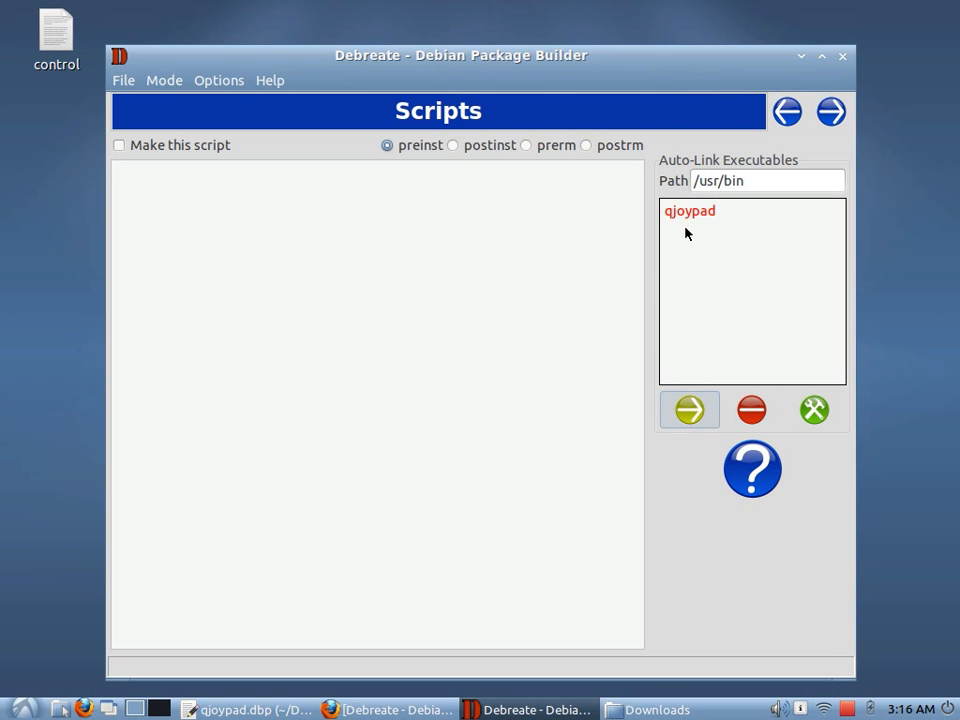
pyautogui.click(786, 115)
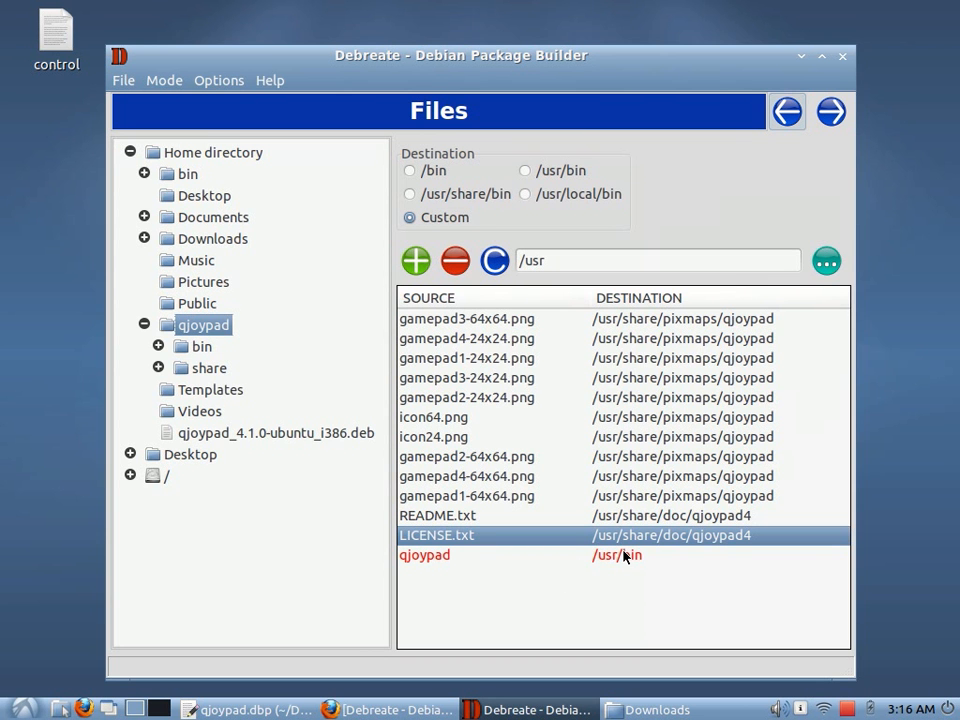
pyautogui.click(831, 111)
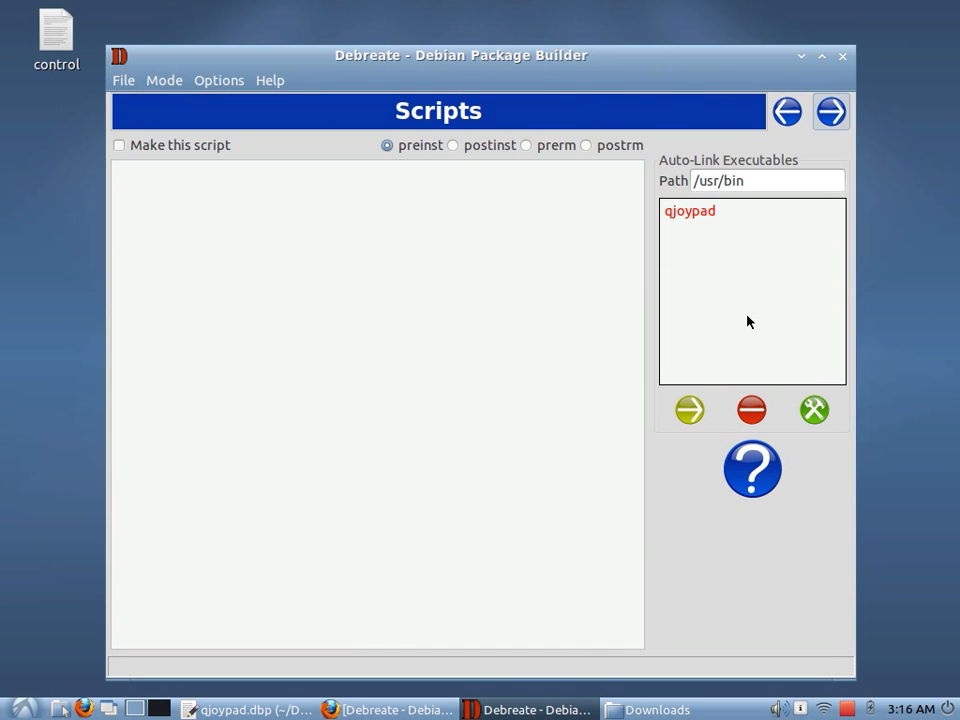
# Set the Auto-Link path to /bin and generate the link scripts for qjoypad
pyautogui.click(755, 180)
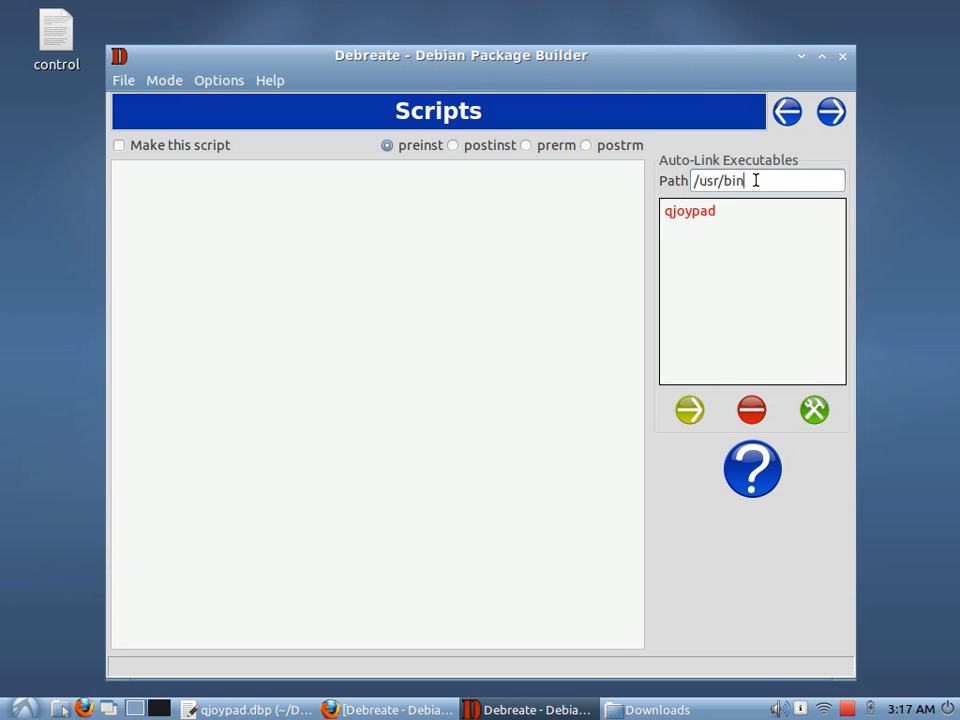
pyautogui.click(688, 214)
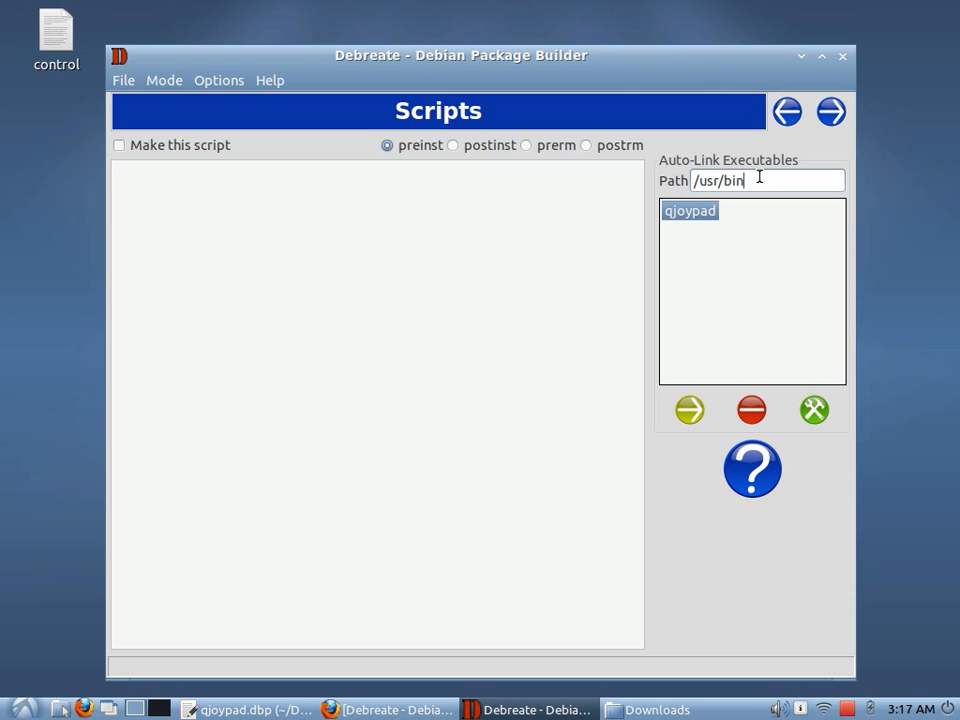
pyautogui.press('BackSpace')
pyautogui.press('BackSpace')
pyautogui.press('BackSpace')
pyautogui.press('BackSpace')
pyautogui.press('BackSpace')
pyautogui.press('BackSpace')
pyautogui.press('BackSpace')
pyautogui.write('bin')
pyautogui.click(814, 416)
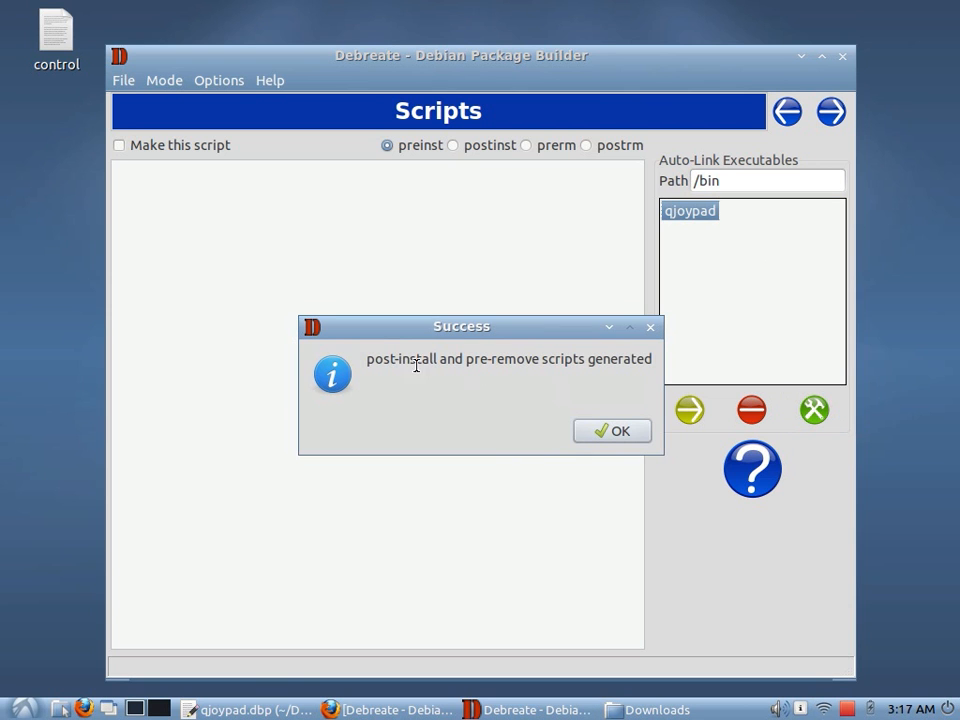
pyautogui.click(604, 431)
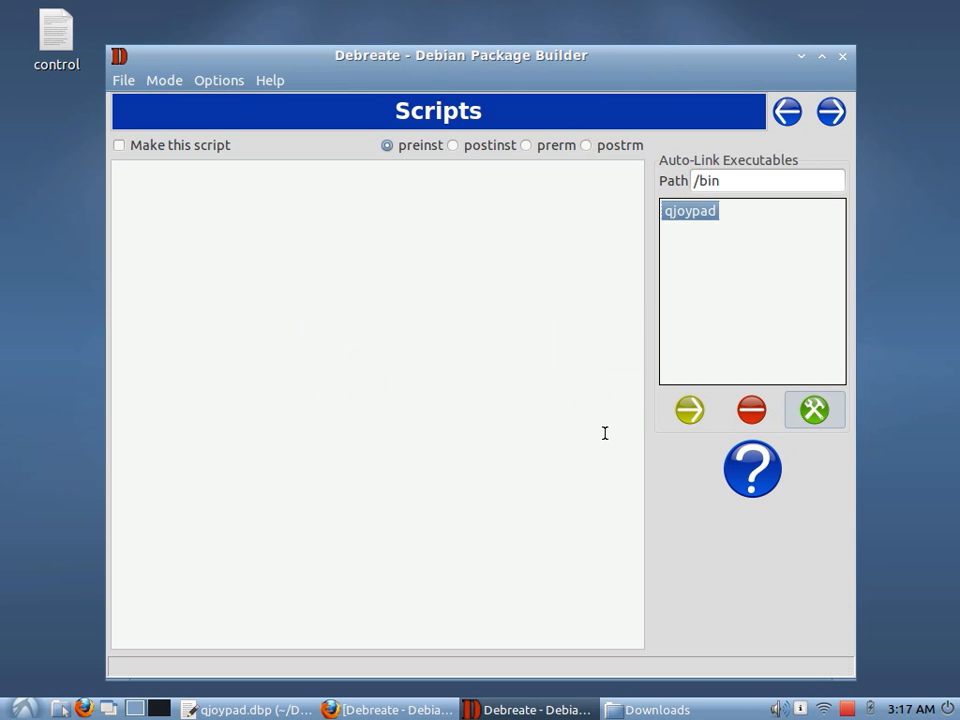
# Review the generated postinst, prerm and preinst scripts
pyautogui.click(476, 149)
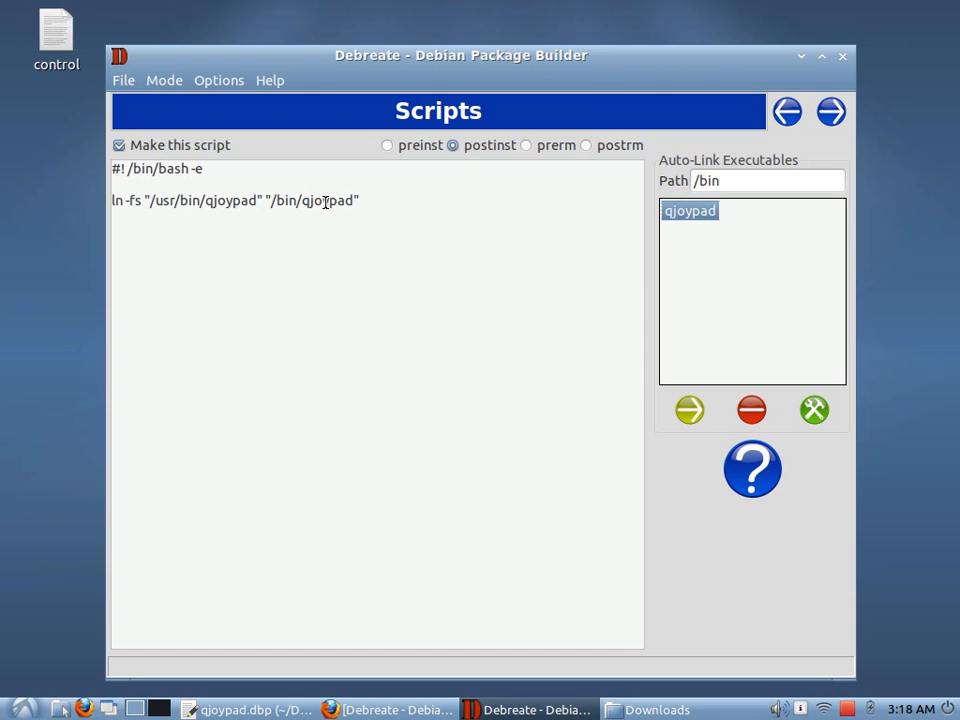
pyautogui.click(530, 148)
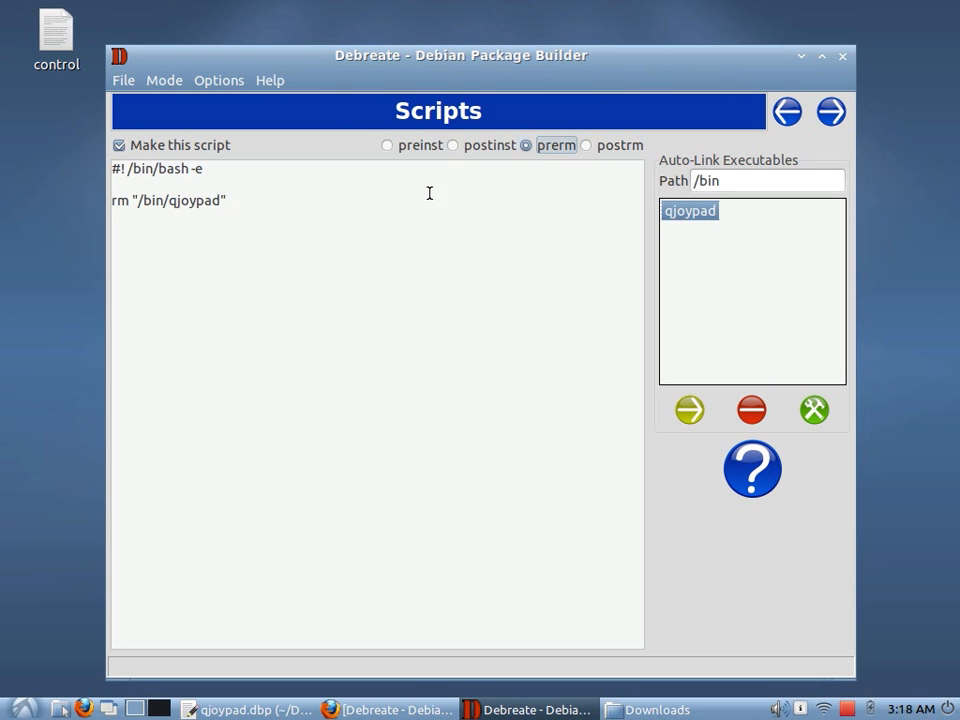
pyautogui.doubleClick(170, 200)
pyautogui.click(257, 279)
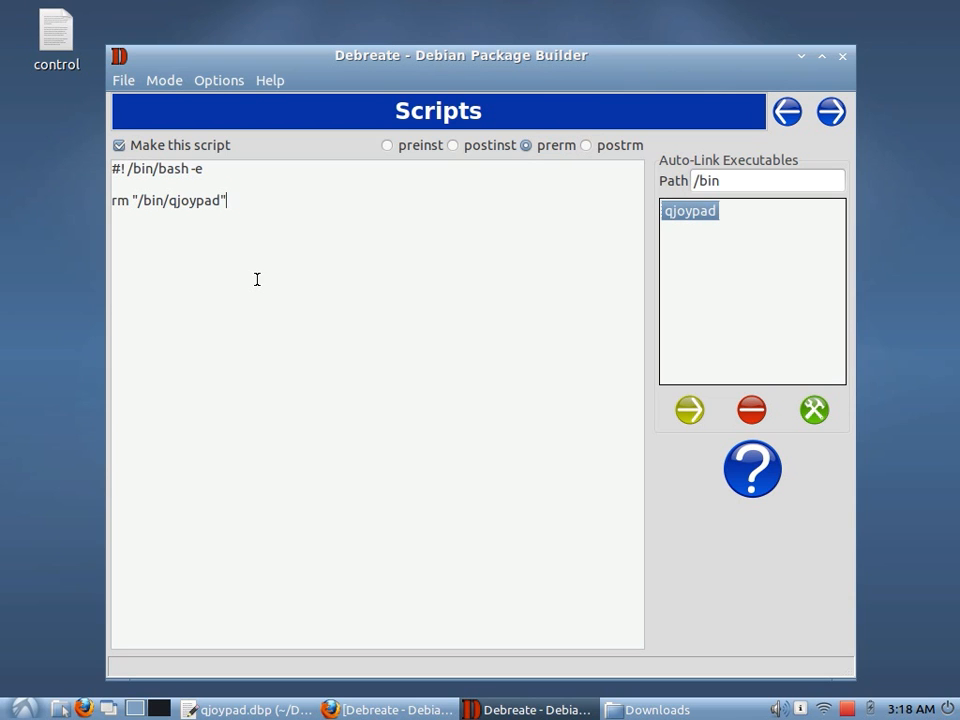
pyautogui.click(472, 147)
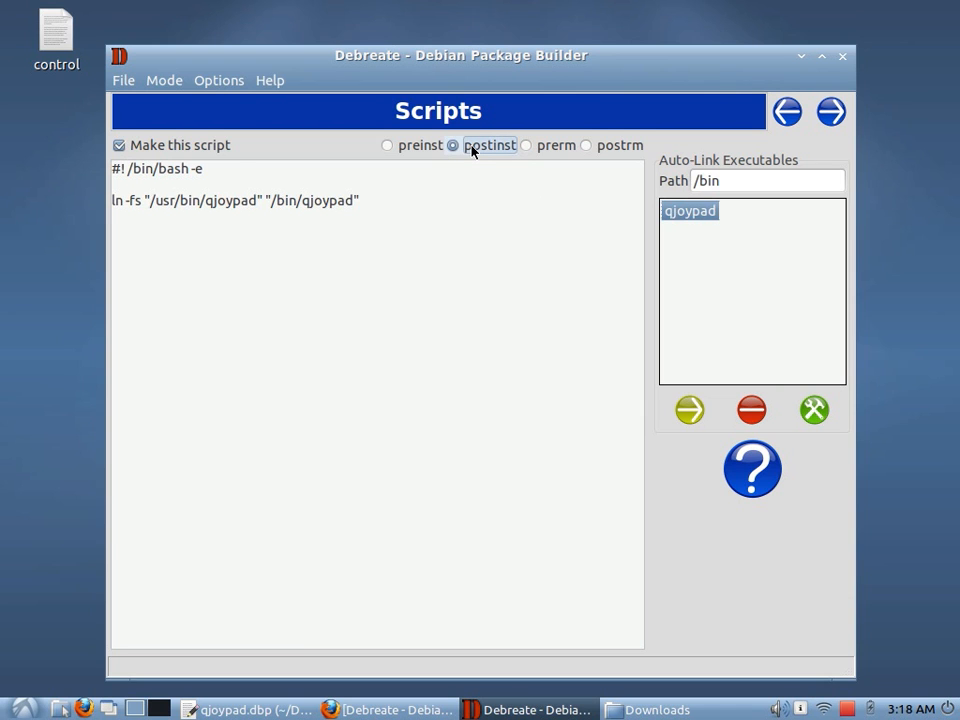
pyautogui.click(401, 148)
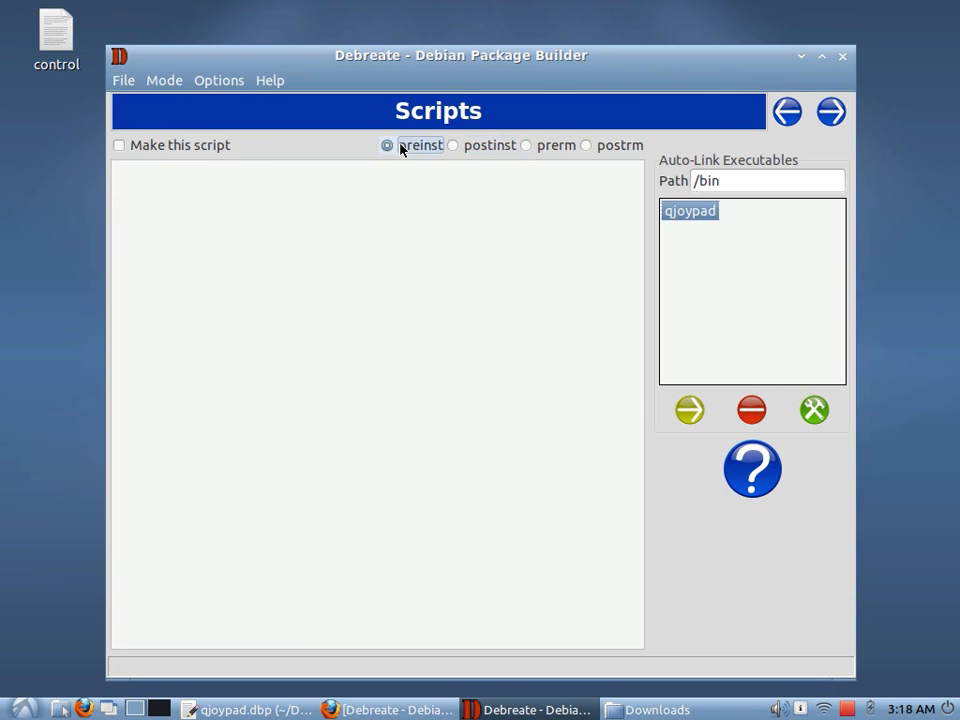
pyautogui.click(471, 147)
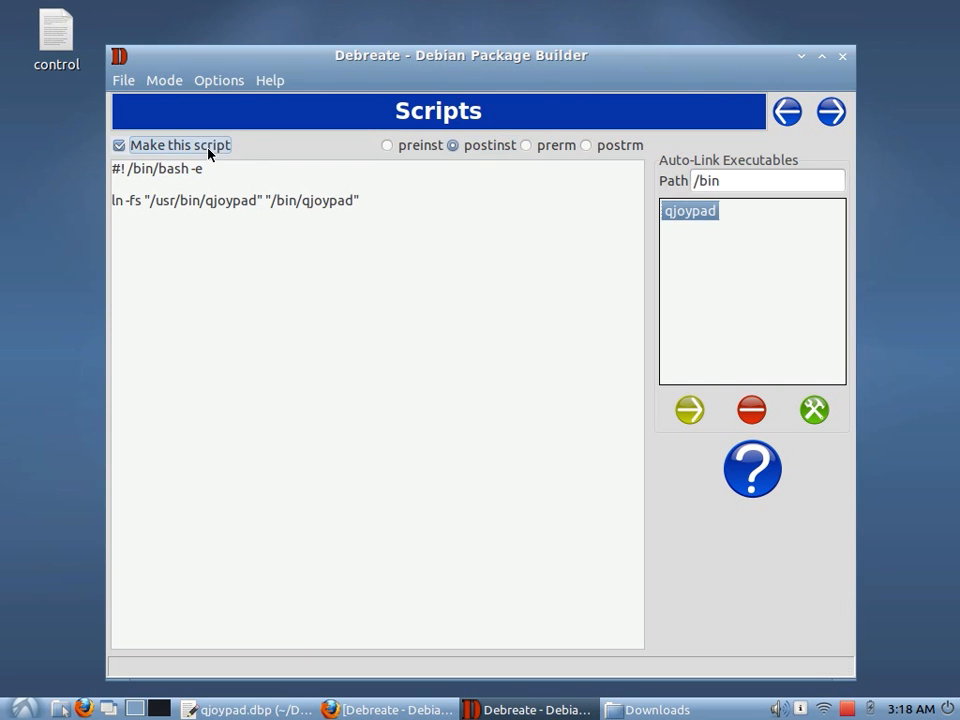
pyautogui.click(527, 146)
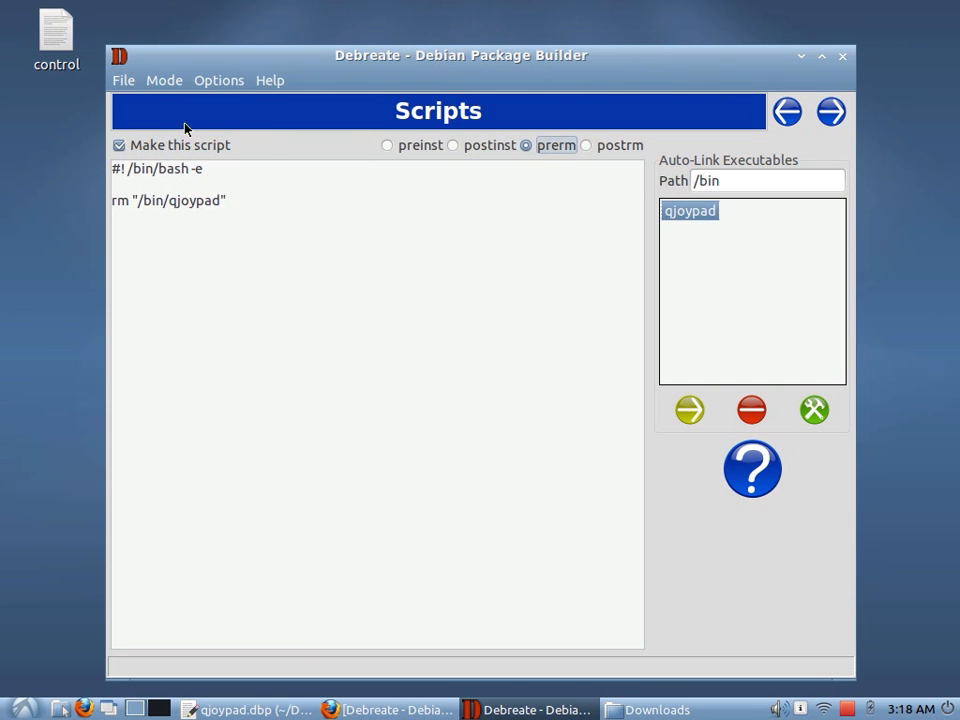
# Disable the prerm script and delete its contents
pyautogui.click(163, 144)
pyautogui.moveTo(282, 273); pyautogui.dragTo(75, 143)
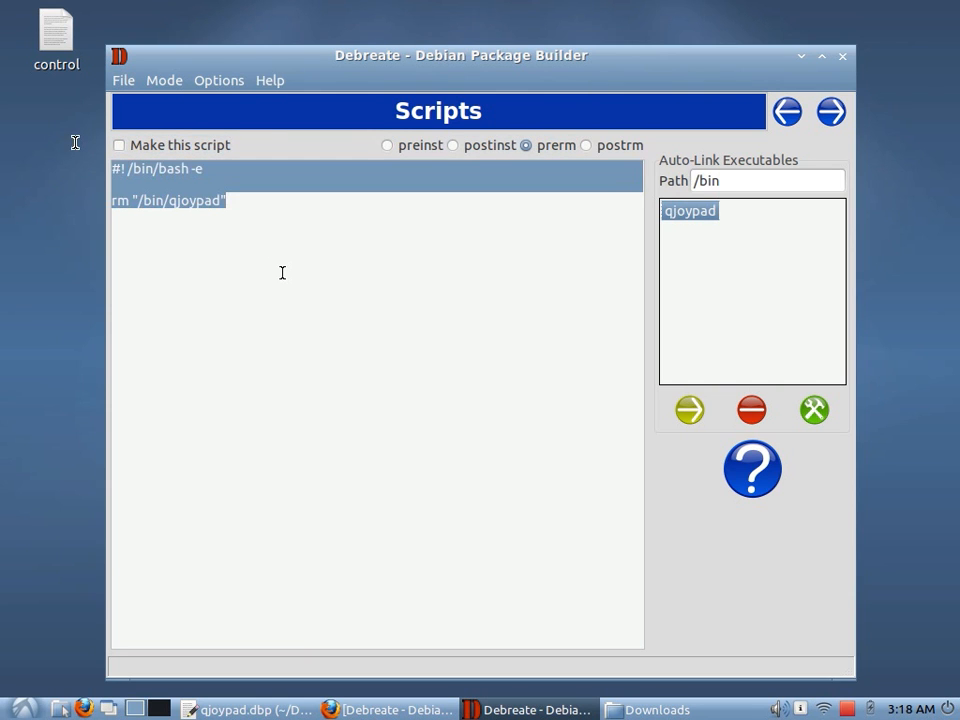
pyautogui.press('Delete')
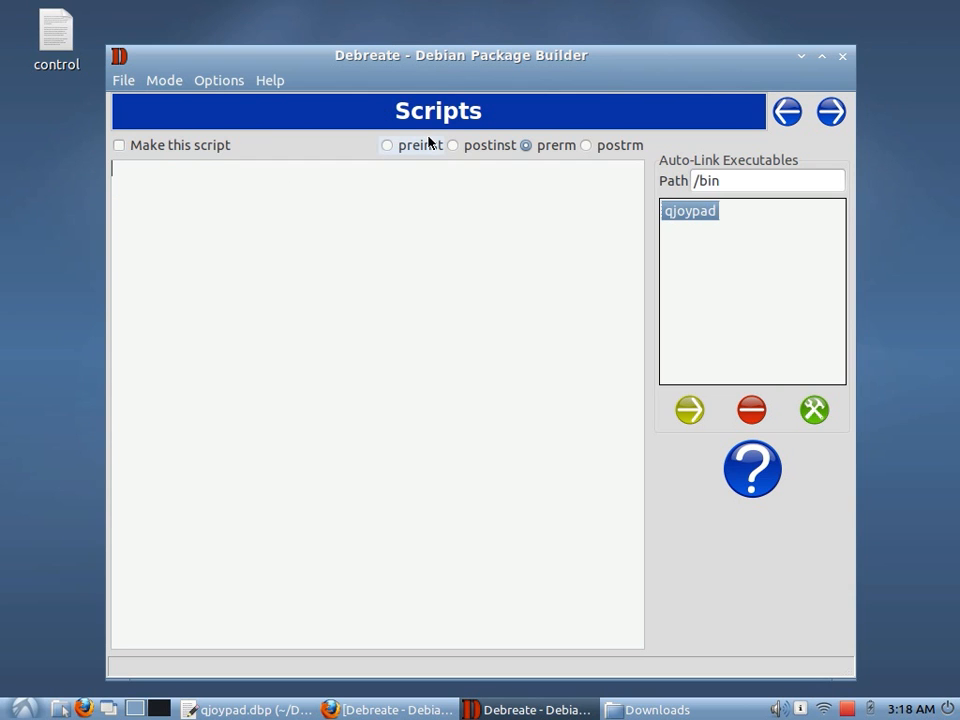
# Delete the contents of the postinst script
pyautogui.click(480, 148)
pyautogui.moveTo(404, 240); pyautogui.dragTo(110, 165)
pyautogui.press('Delete')
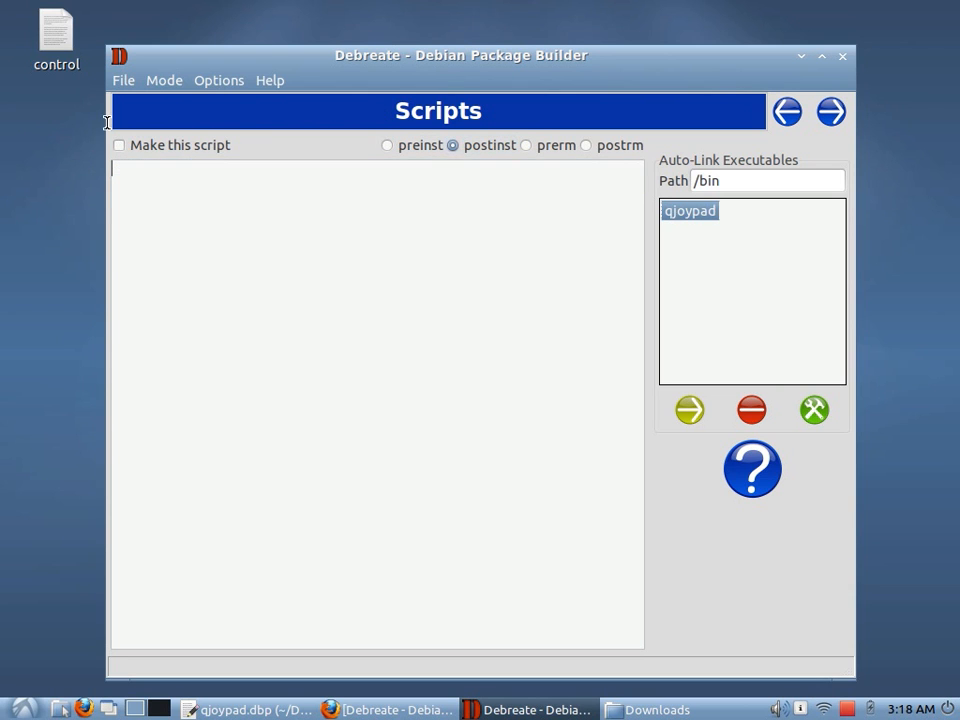